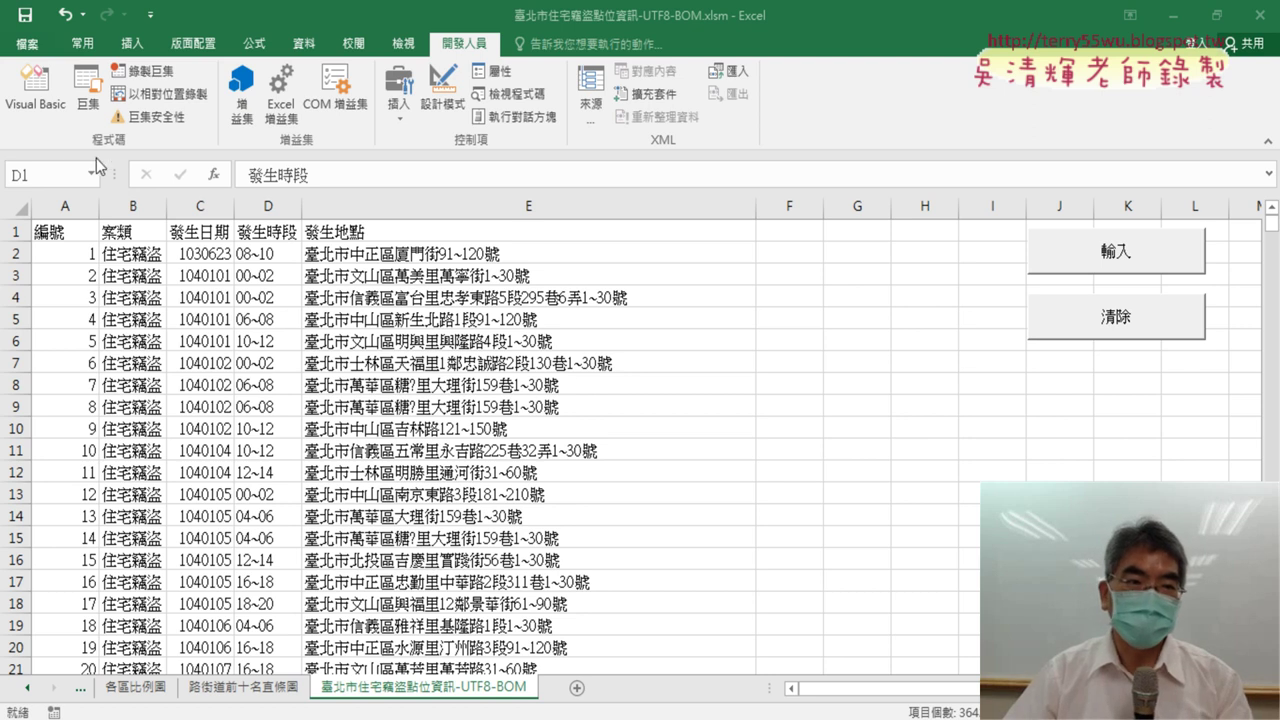
Open the 插入欄 macro code in the VBA editor and delete its recorded comment header lines
left_click(45, 108)
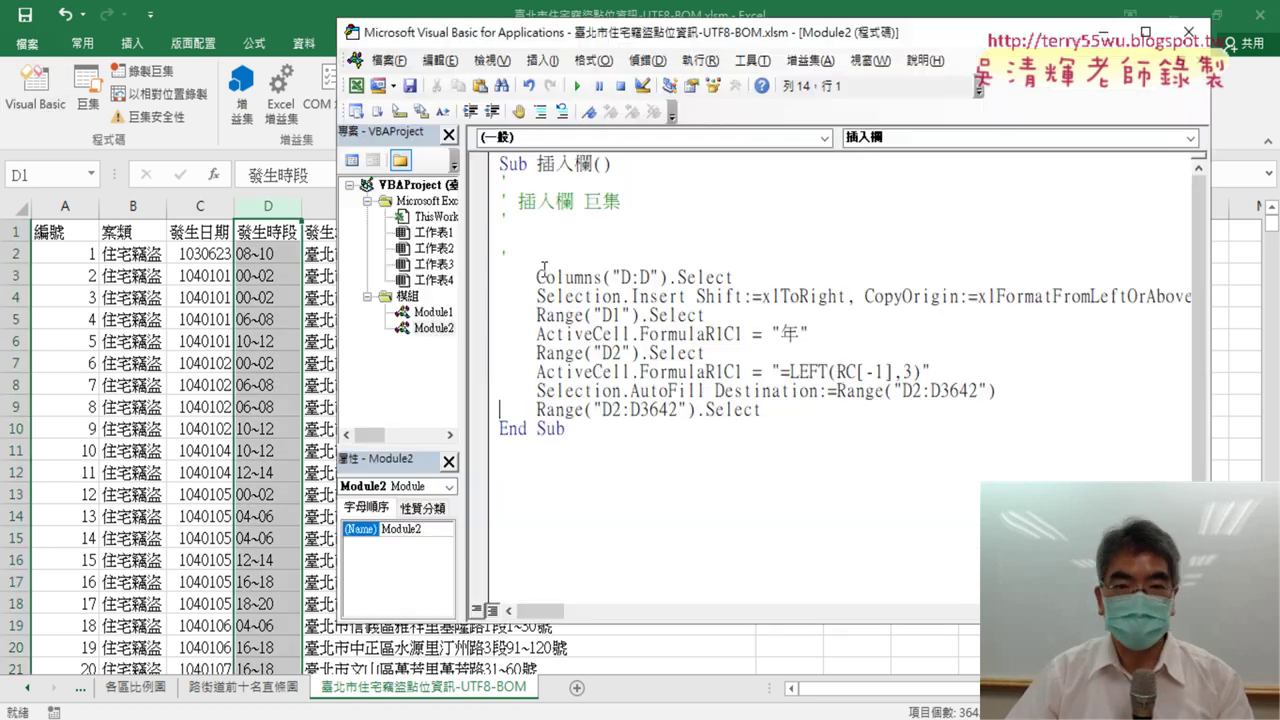
left_click(558, 246)
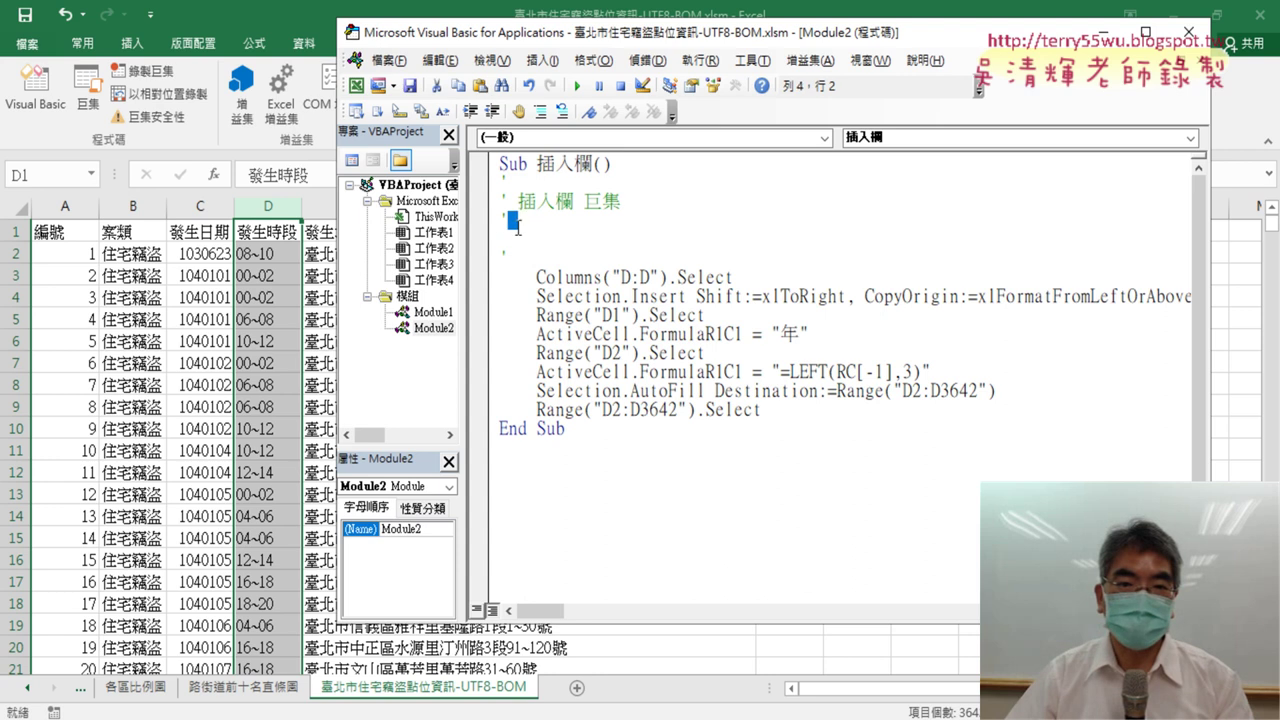
left_click_drag(538, 259, 494, 191)
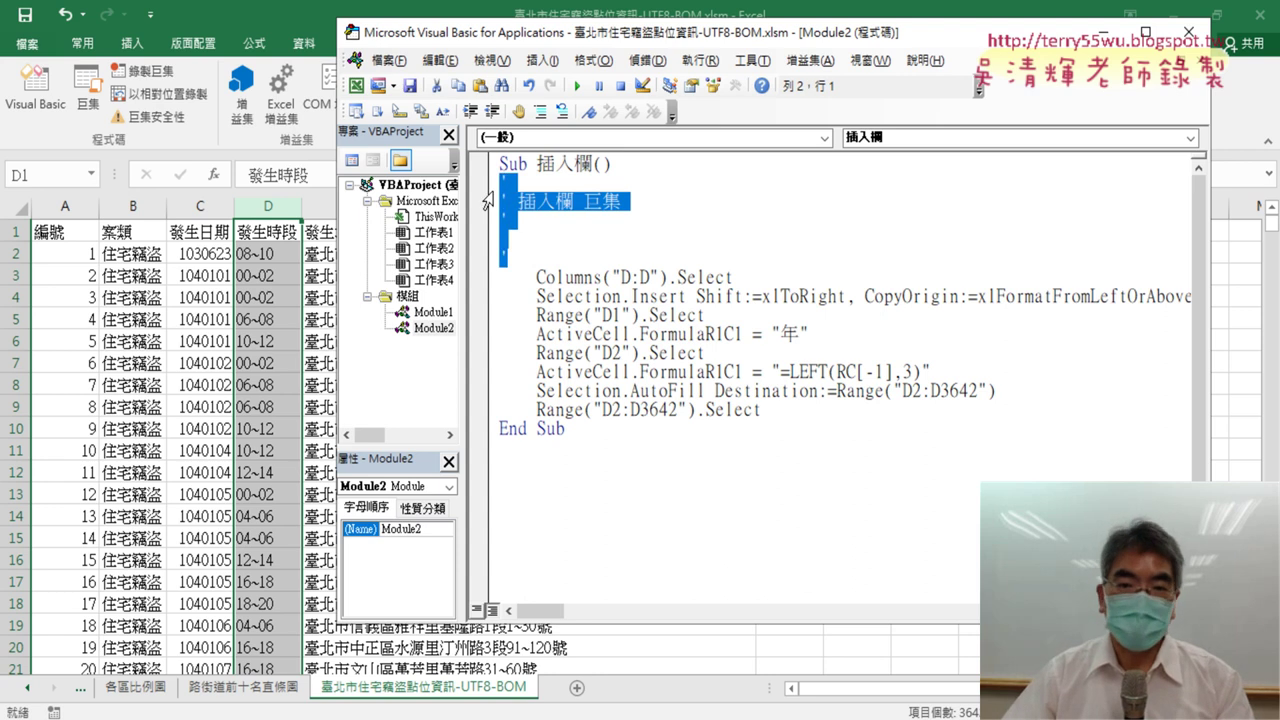
key("Delete")
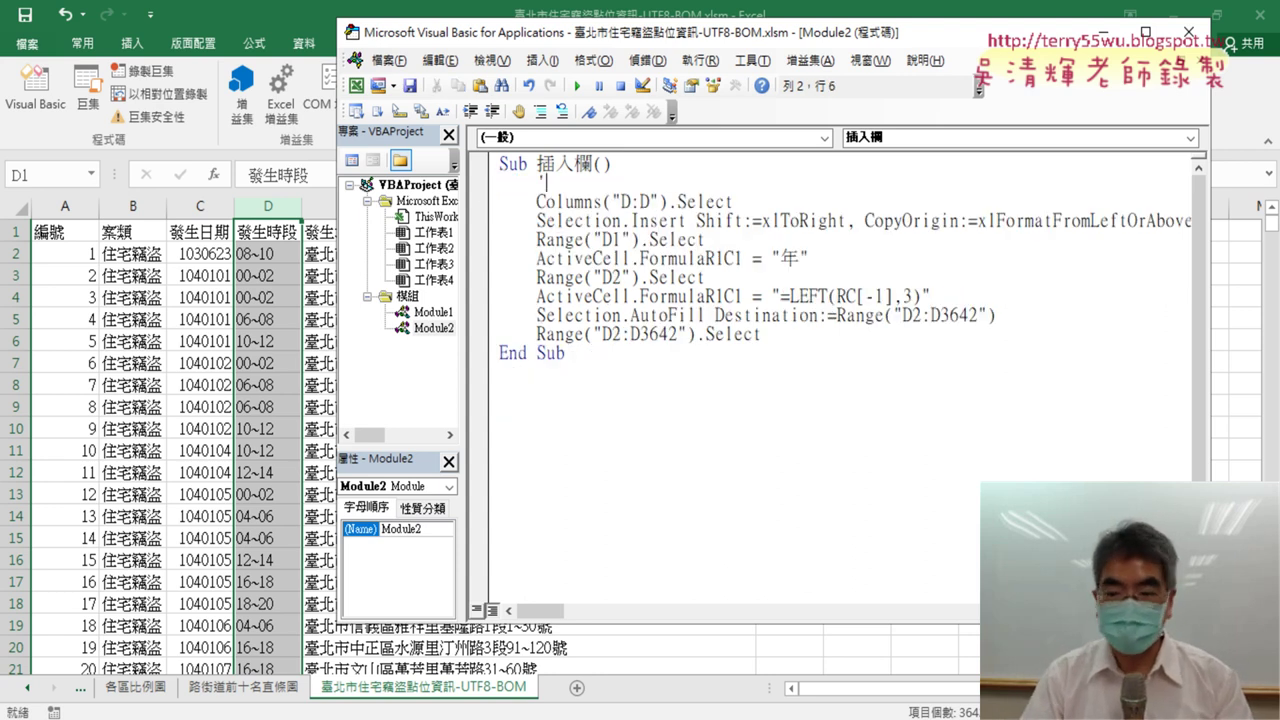
Label step '1. and strip .Select, Selection and the Insert arguments from the column-insert code
type("1.")
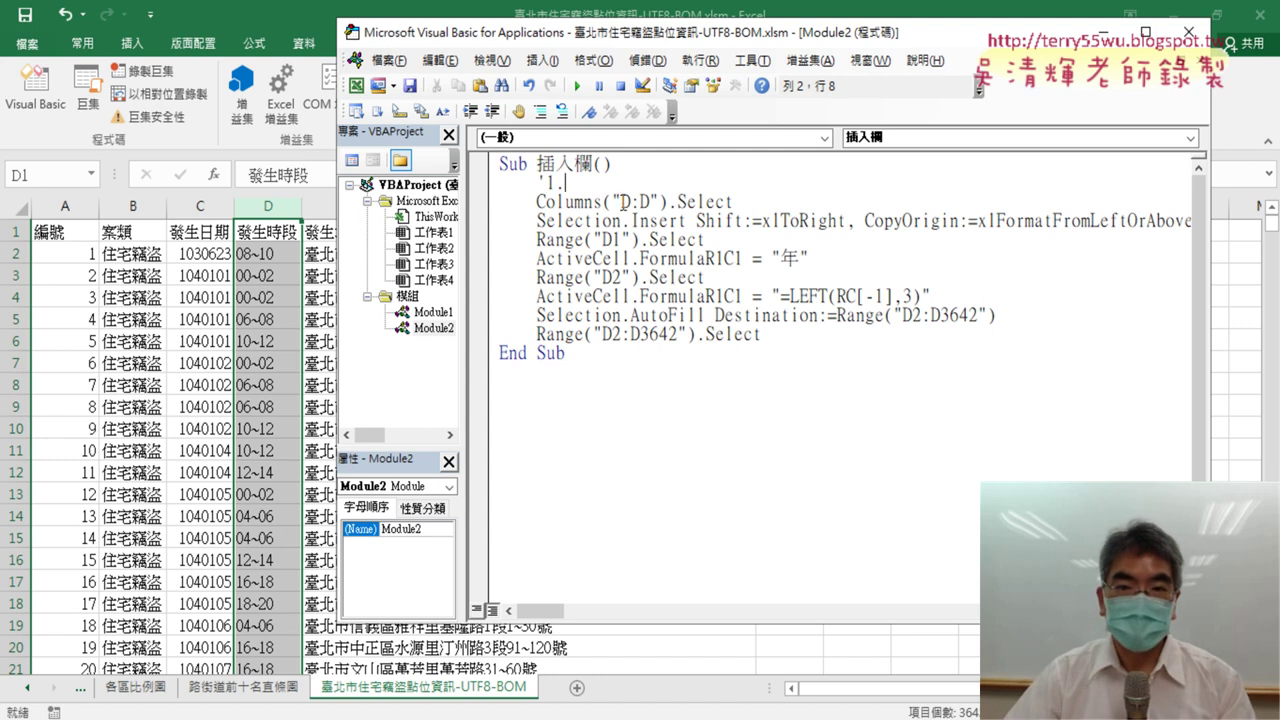
left_click_drag(667, 202, 625, 220)
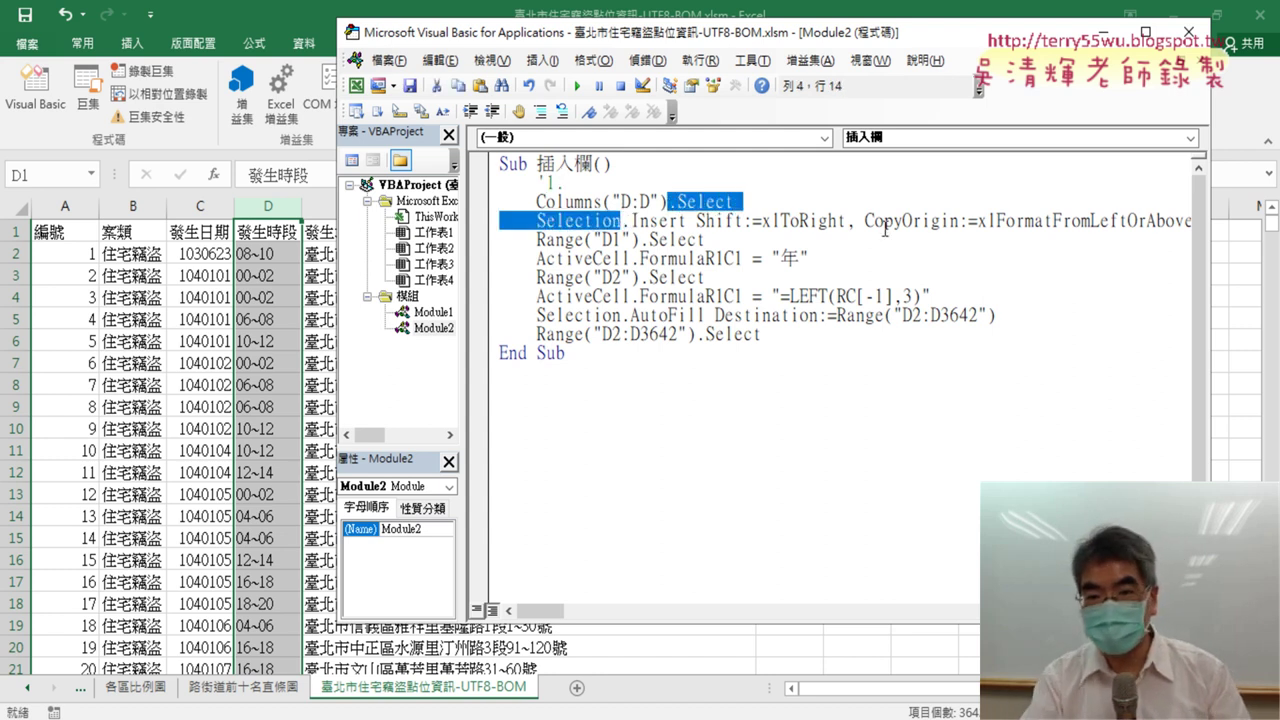
key("Delete")
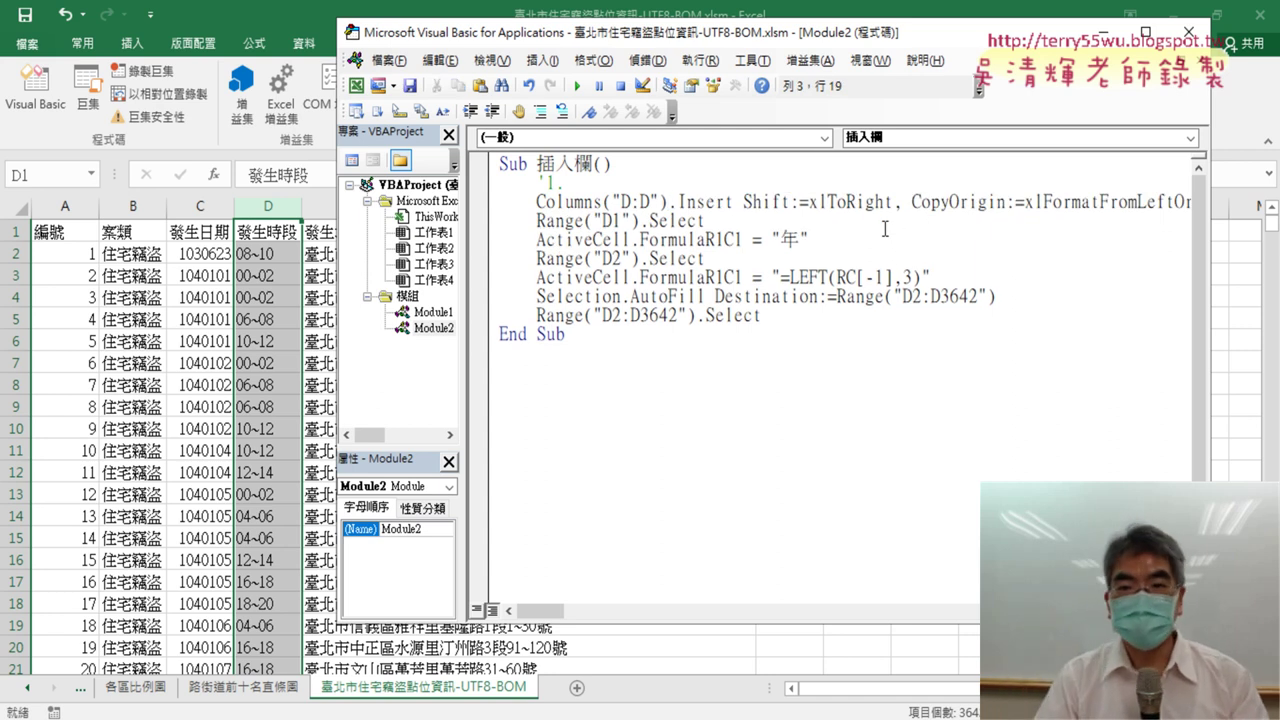
key("Right")
key("Right")
key("Right")
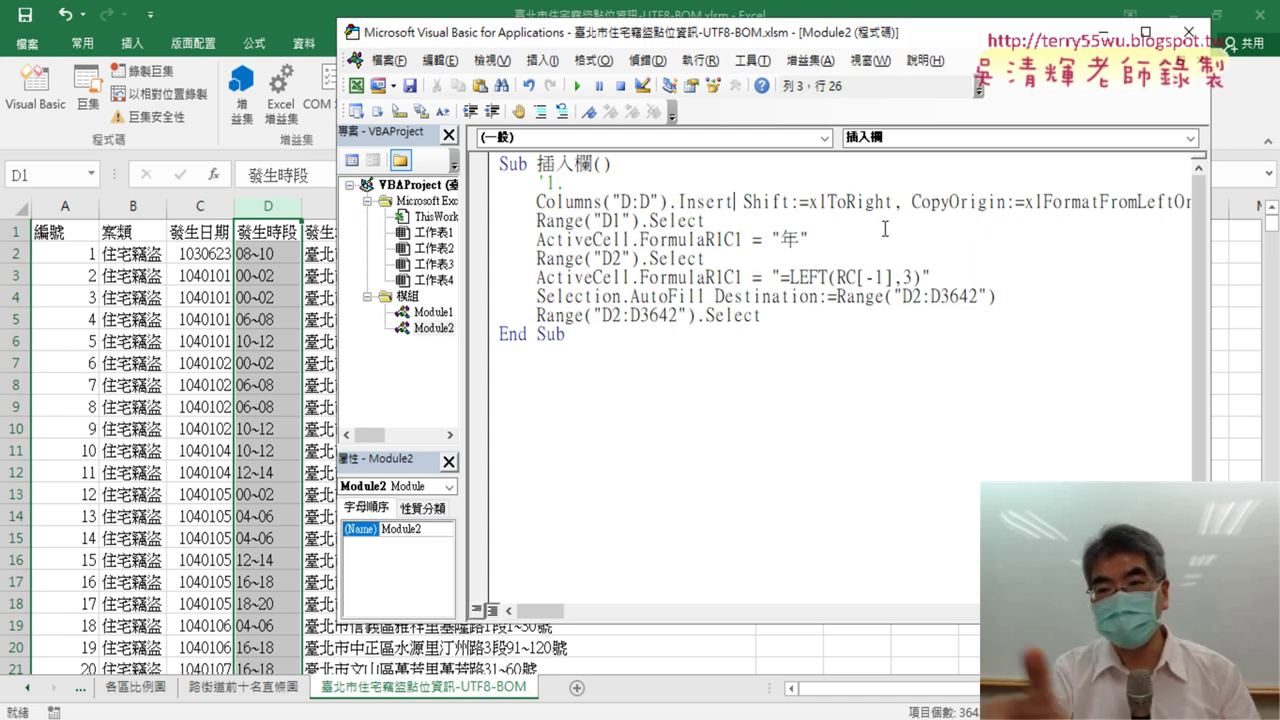
key("Right")
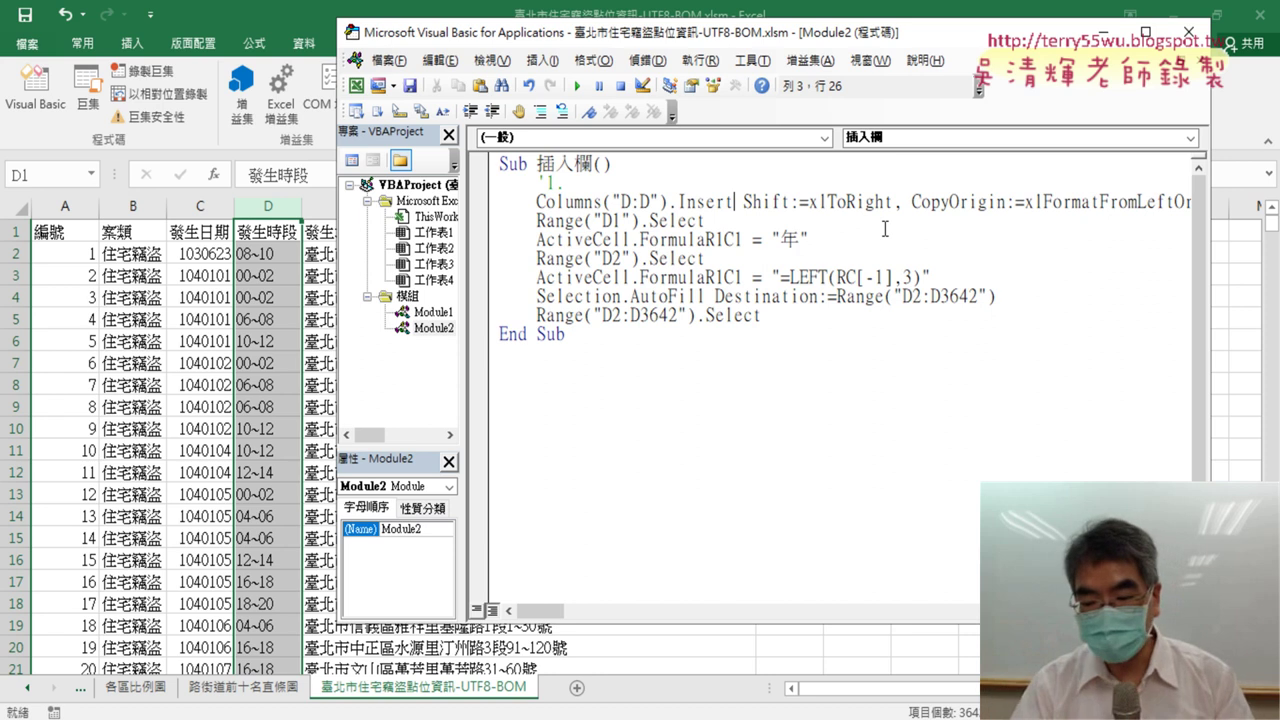
key("shift+End")
key("Delete")
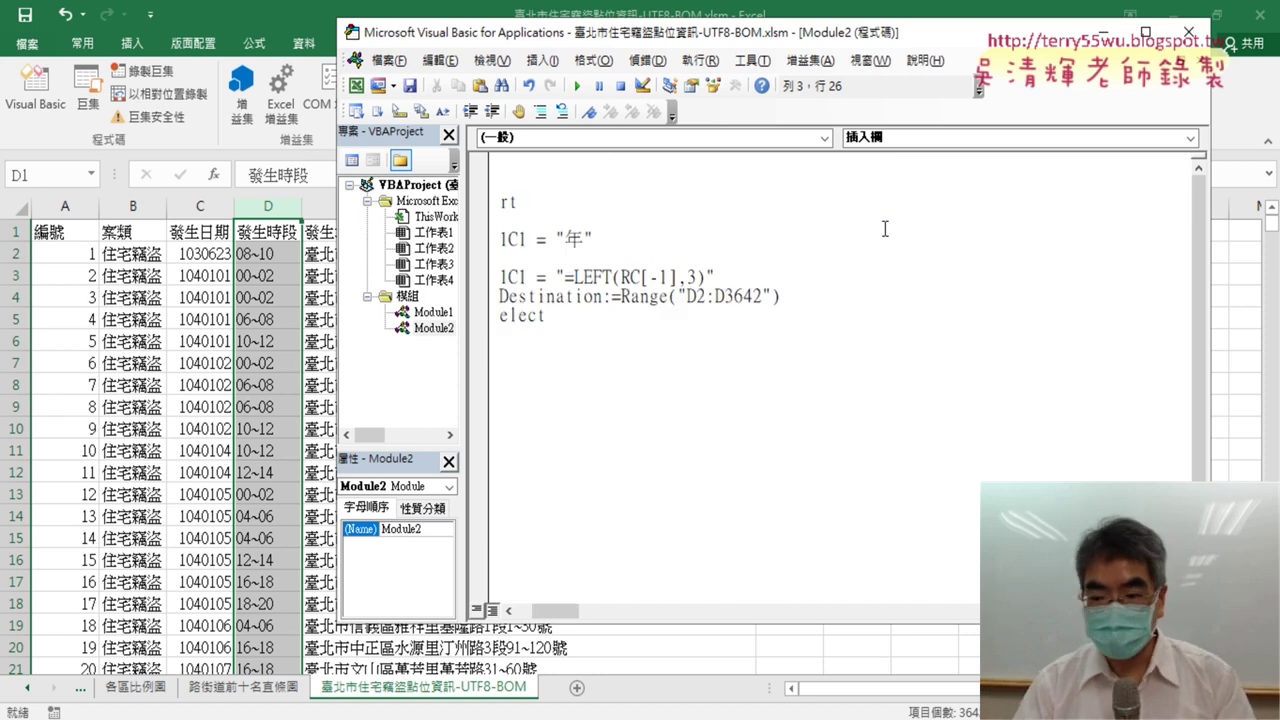
Shorten "D:D" to "D" so the line reads Columns("D").Insert, followed by a new line
key("Home")
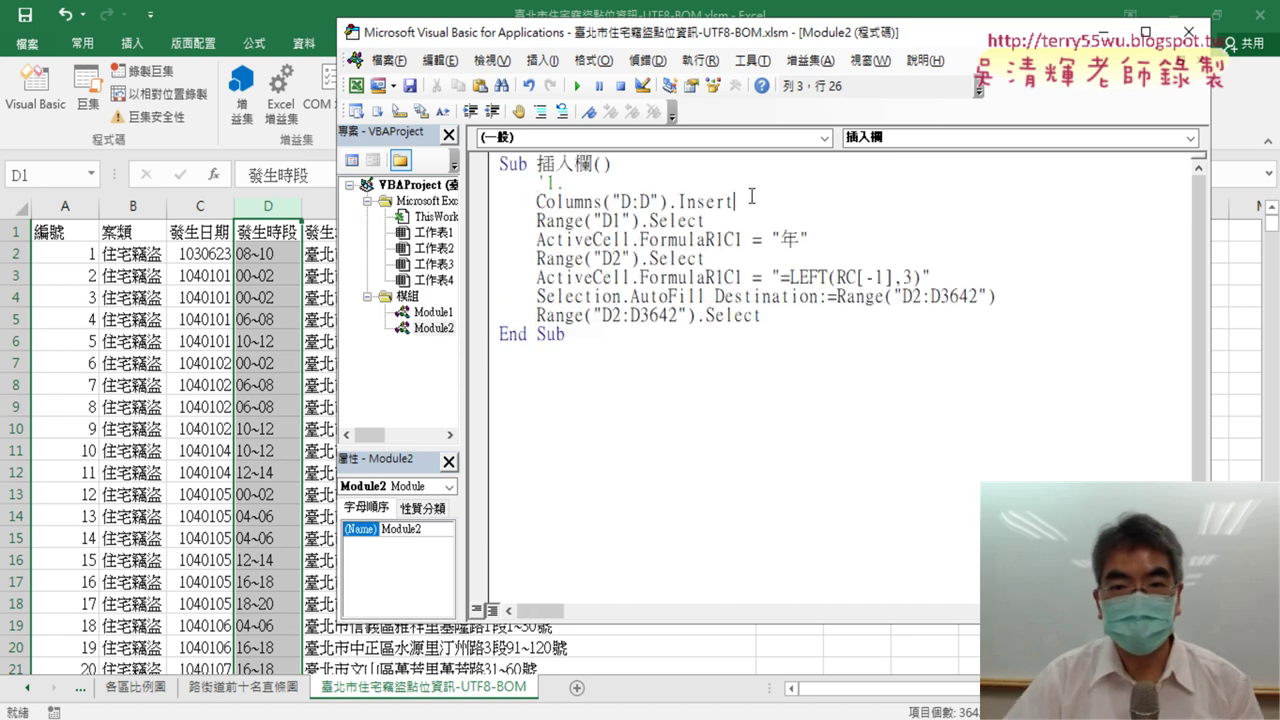
mouse_move(751, 196)
left_mouse_down()
mouse_move(628, 201)
mouse_move(640, 201)
left_mouse_up()
left_click(651, 201)
key("BackSpace")
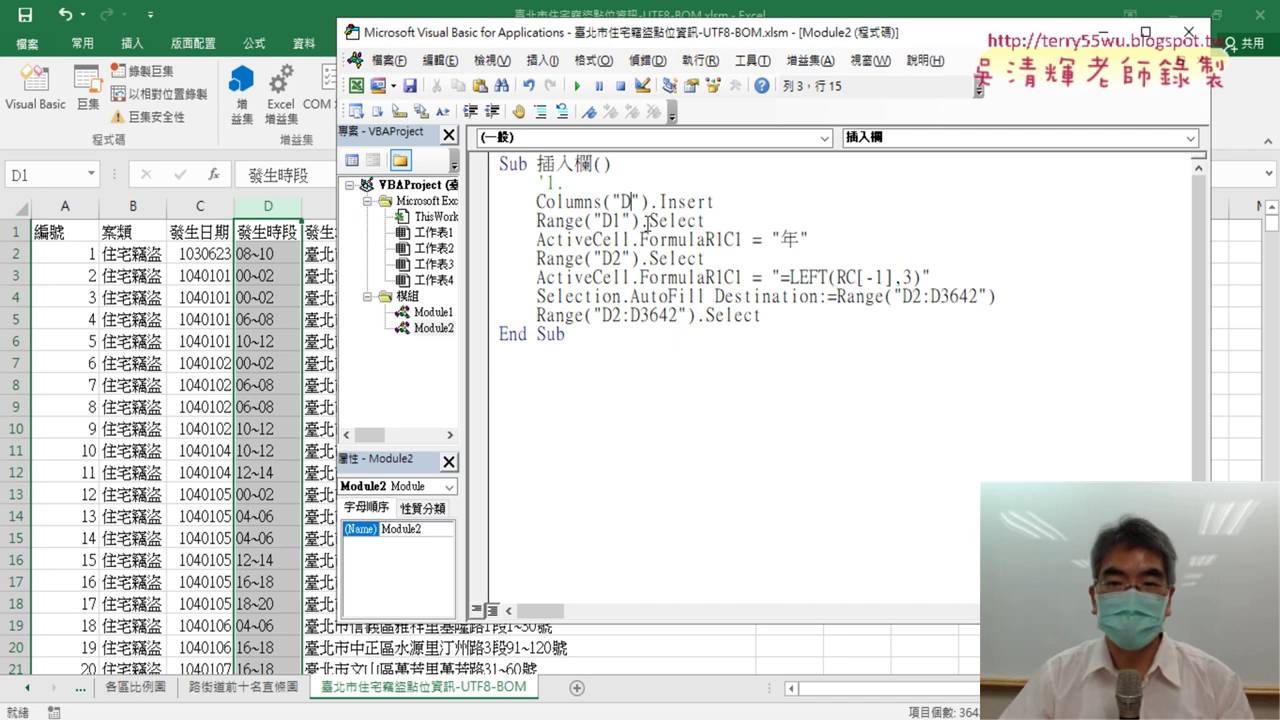
key("Return")
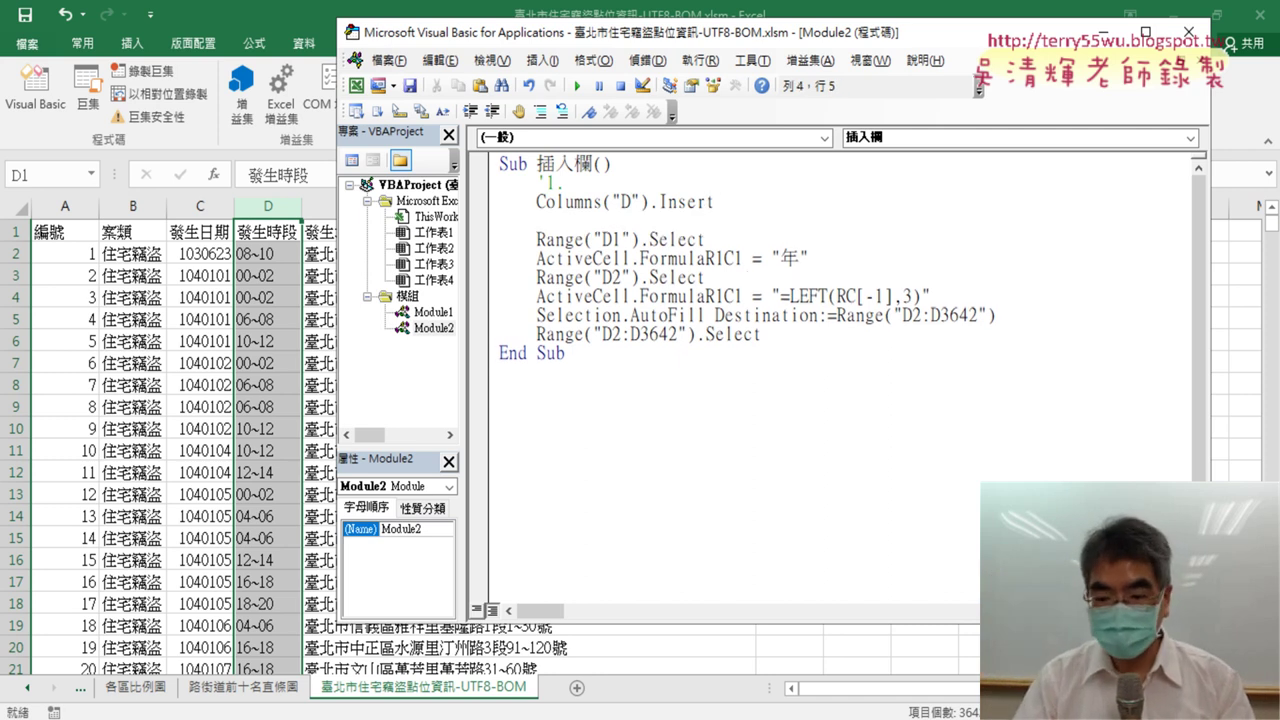
Label step '2. and delete .Select and ActiveCell.FormulaR1C1 so the line reads Range("D1") = "年"
type("ㄅ'2.")
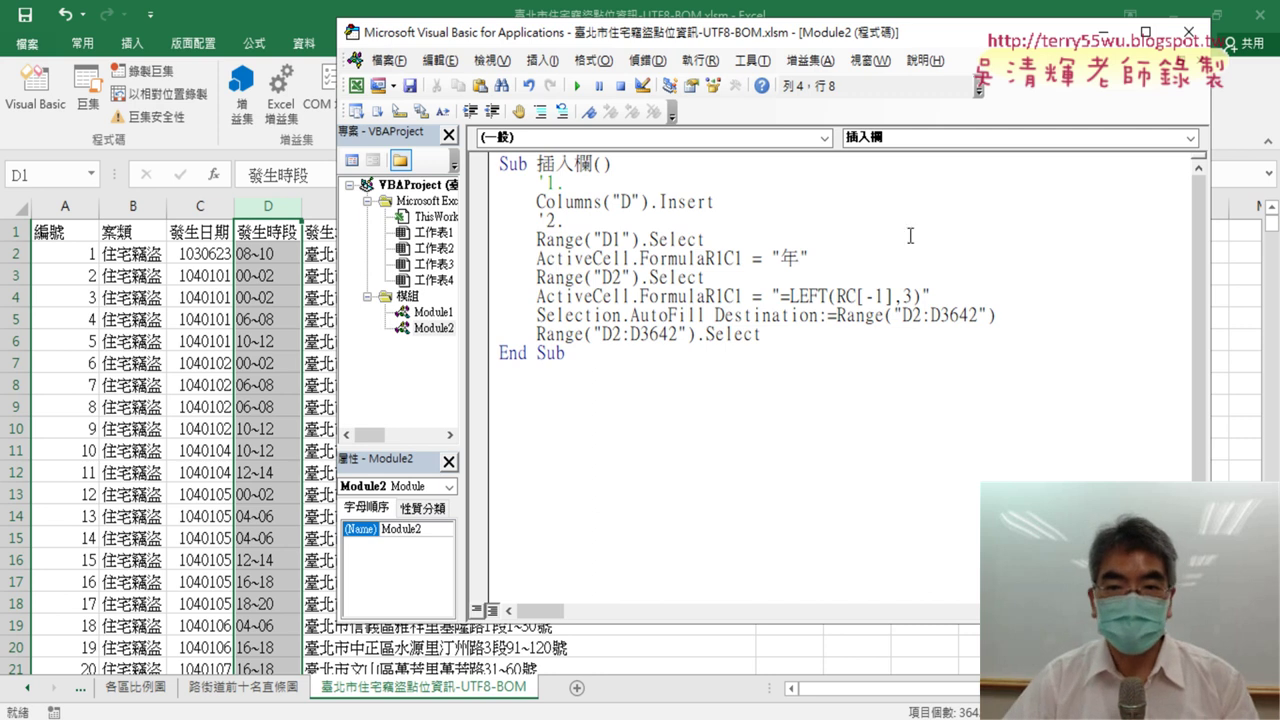
mouse_move(641, 240)
left_mouse_down()
mouse_move(699, 242)
mouse_move(680, 258)
mouse_move(555, 240)
left_mouse_up()
left_click(672, 240)
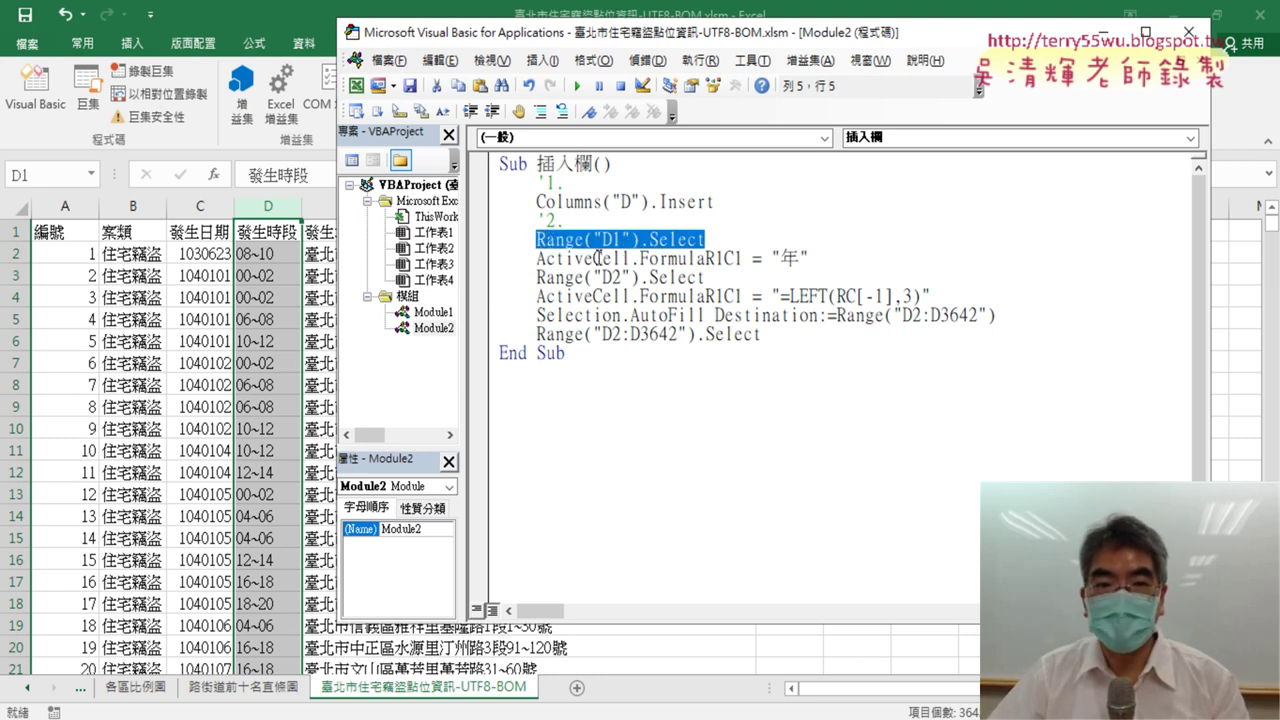
left_click_drag(592, 258, 538, 260)
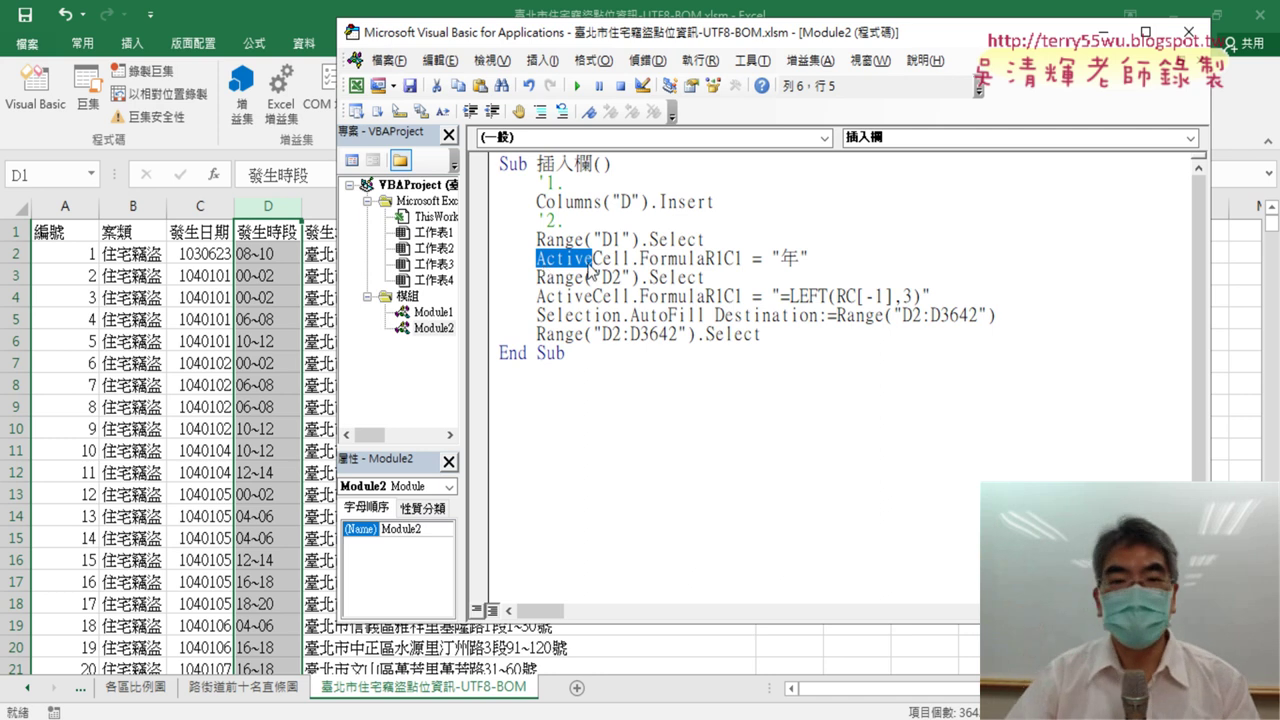
left_click_drag(641, 240, 760, 262)
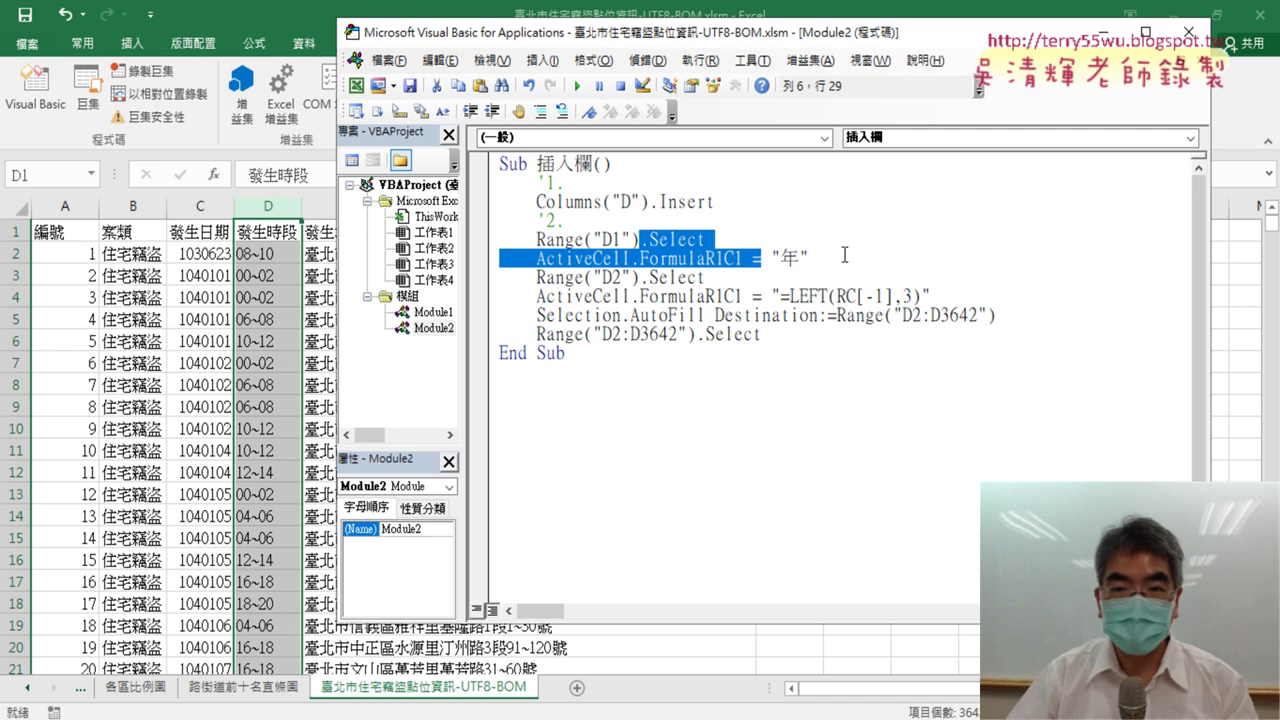
key("Down")
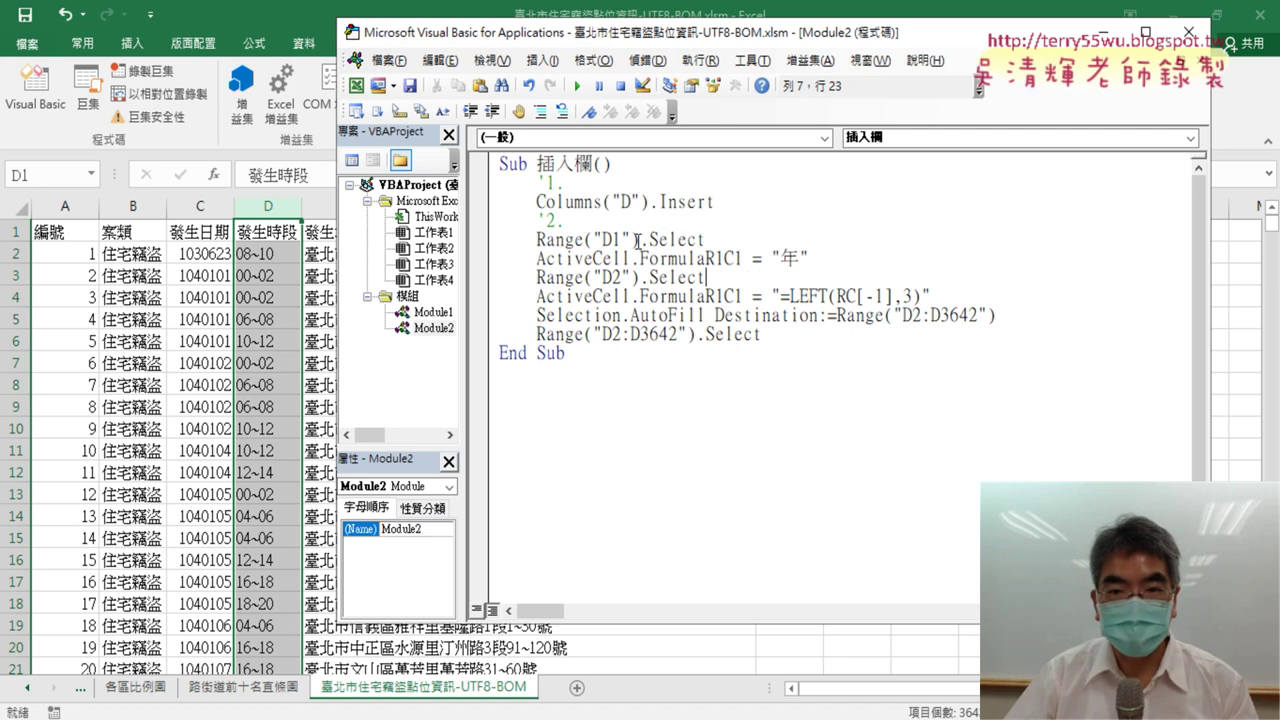
left_click_drag(640, 240, 751, 264)
key("Delete")
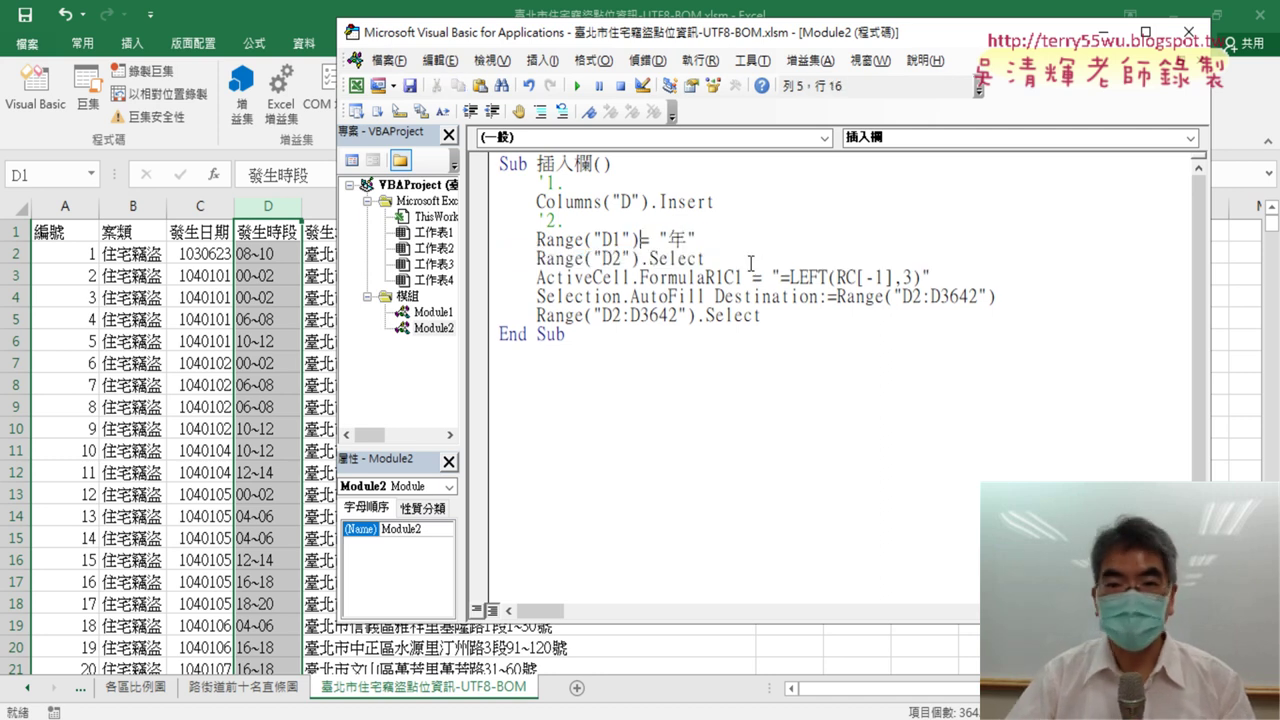
Add a blank line below the Range("D1") = "年" assignment, highlighting its value and equals sign
key("End")
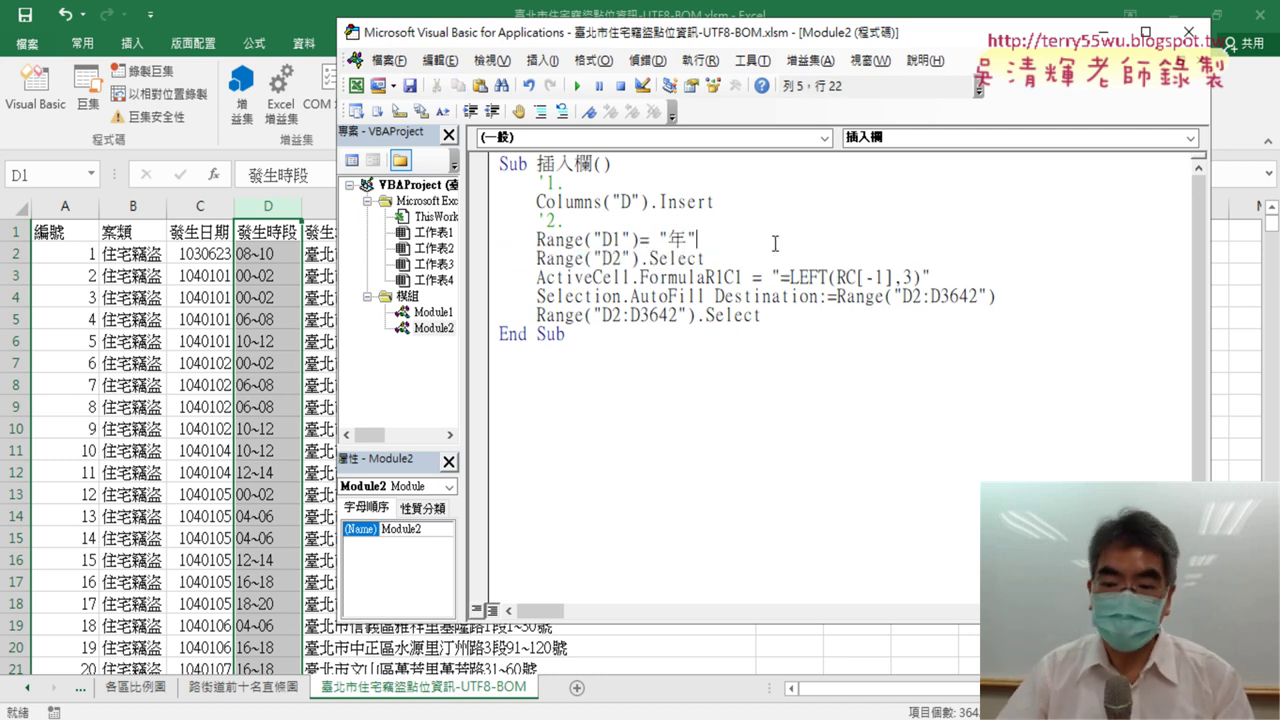
key("Return")
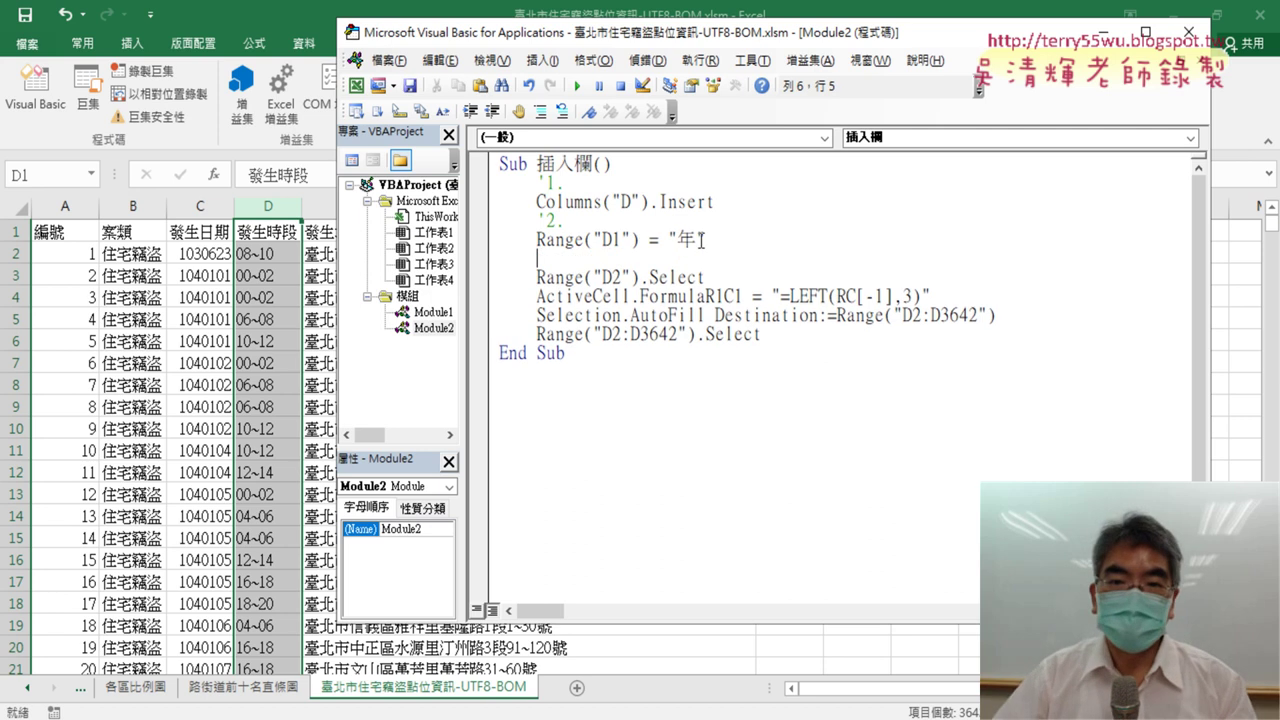
left_click_drag(709, 239, 670, 238)
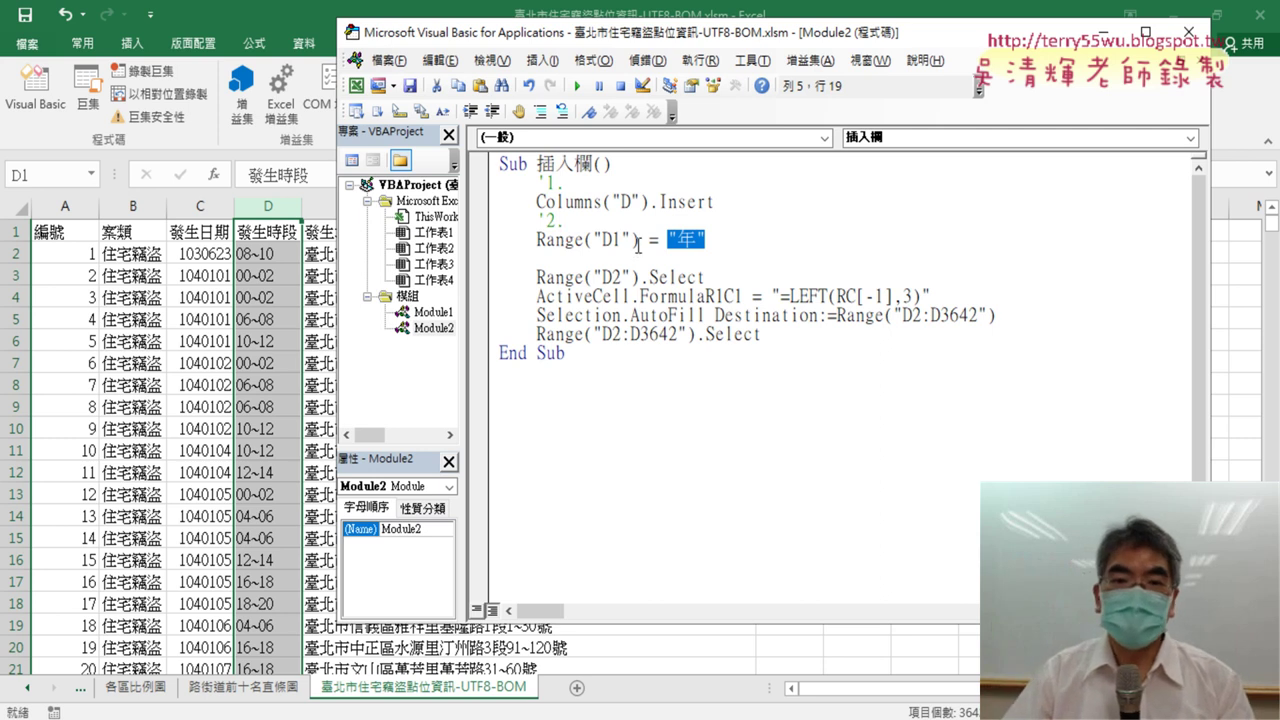
double_click(654, 240)
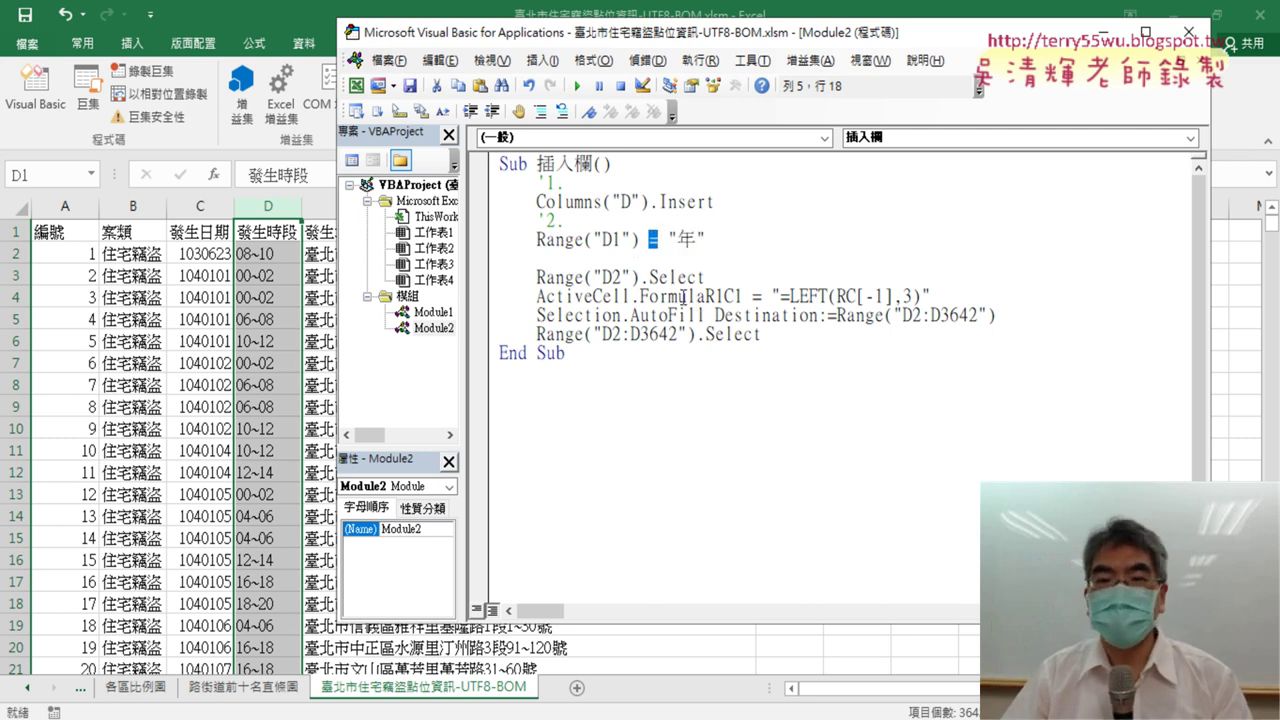
left_click(621, 257)
type("'")
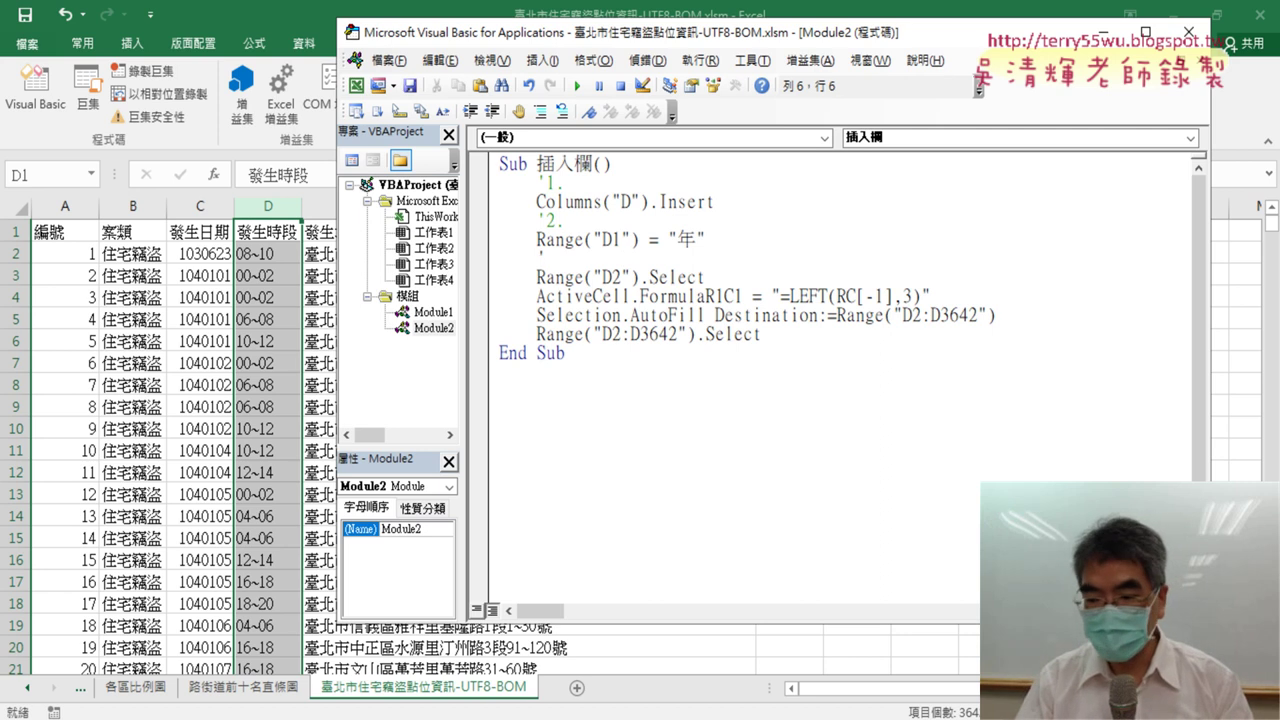
Label step 3., remove the .Select/ActiveCell code, and change the D2 formula's RC[-1] to C2
type("3.")
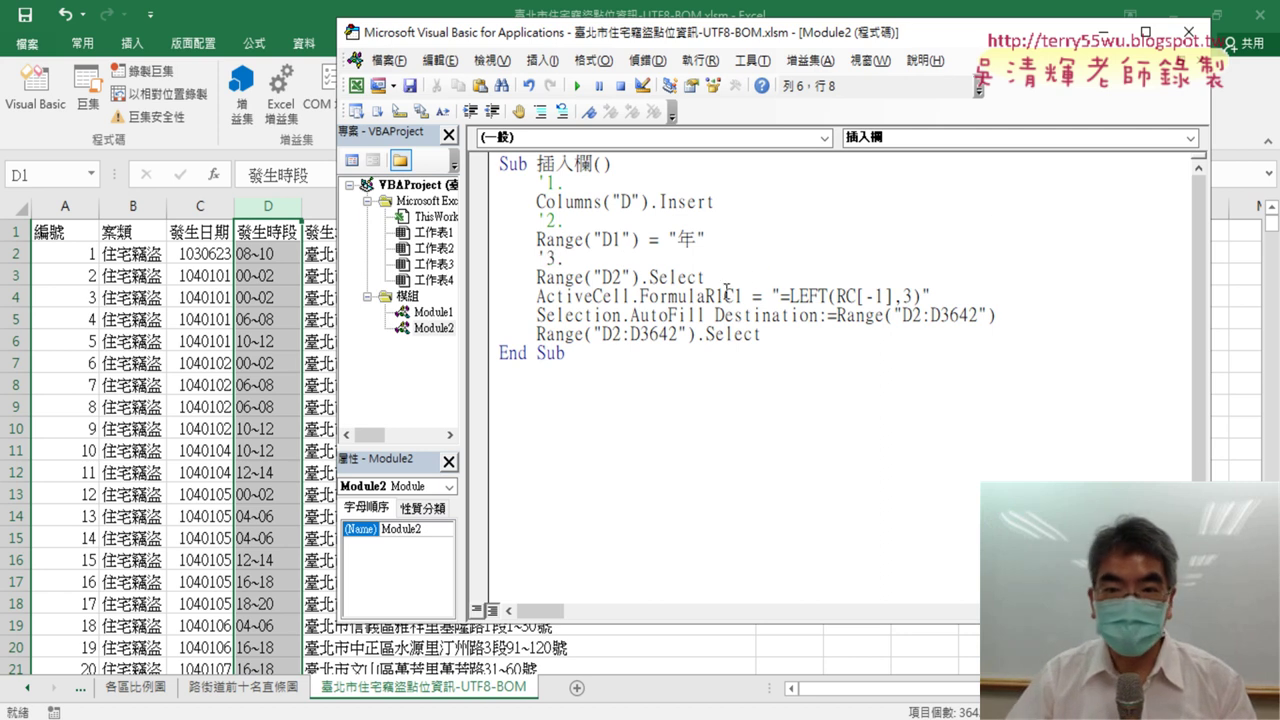
left_click_drag(642, 278, 762, 296)
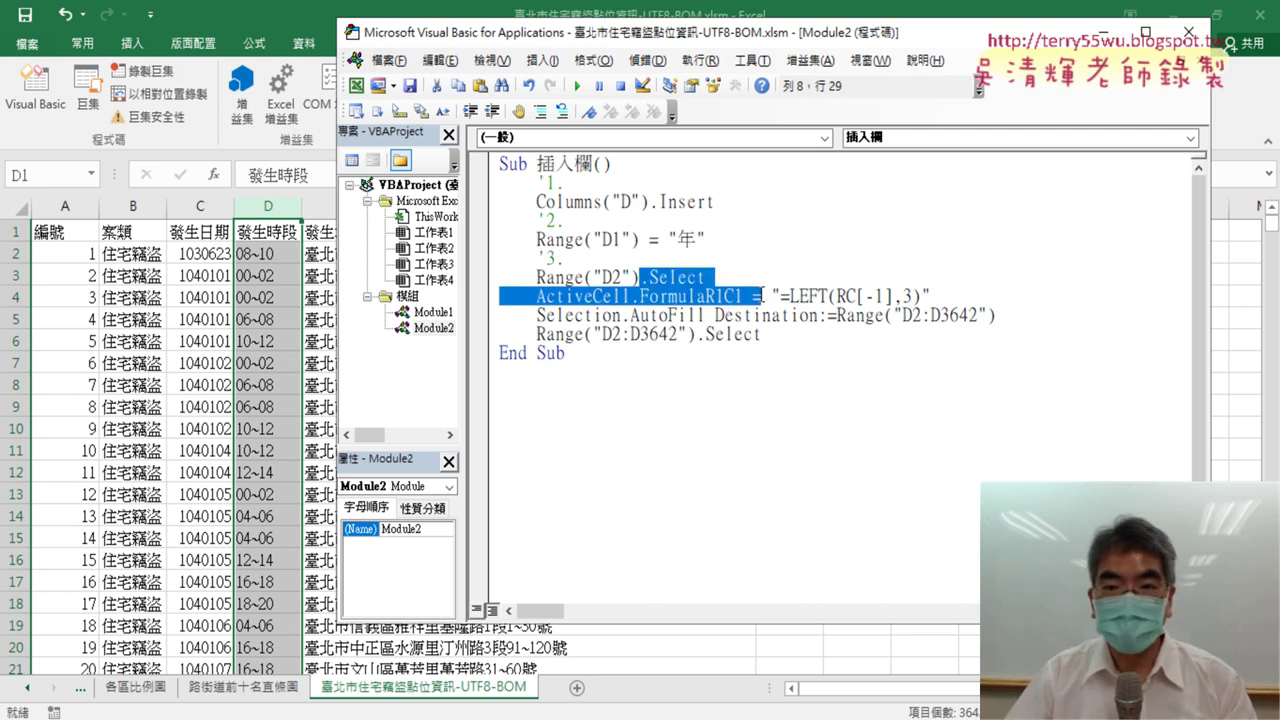
key("Delete")
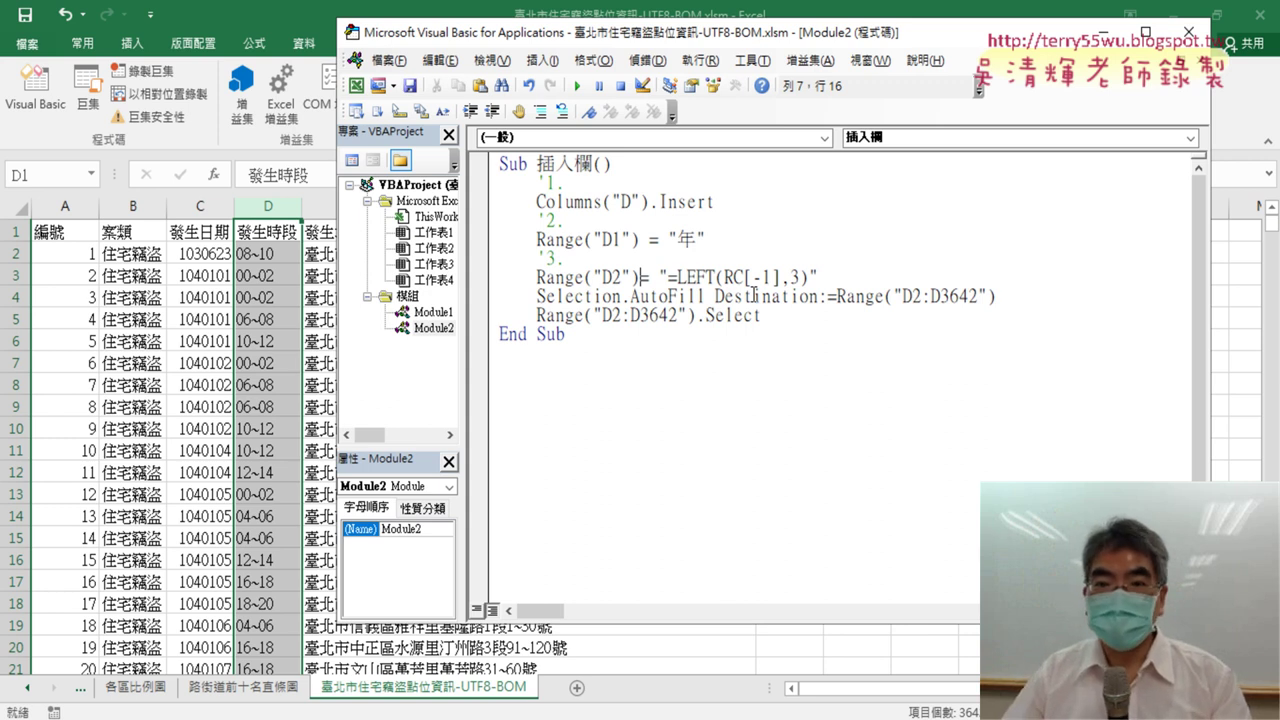
left_click_drag(733, 277, 780, 277)
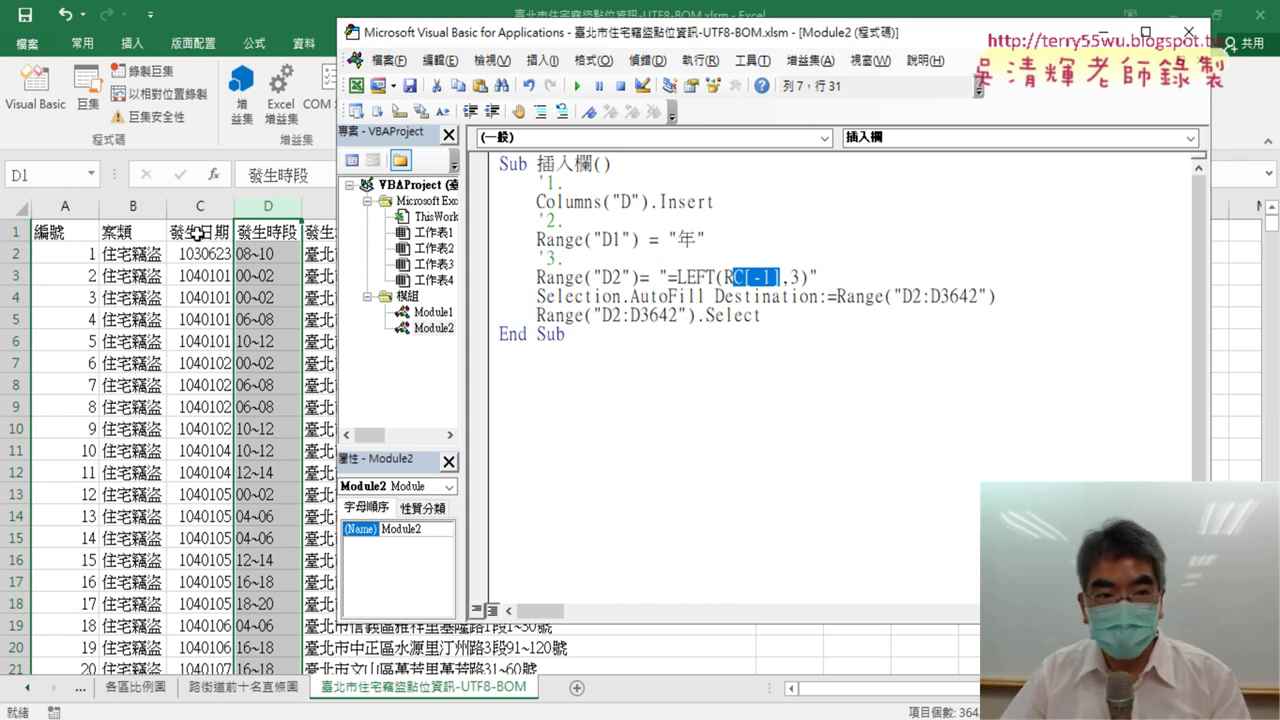
left_click(762, 280)
left_click_drag(741, 278, 780, 272)
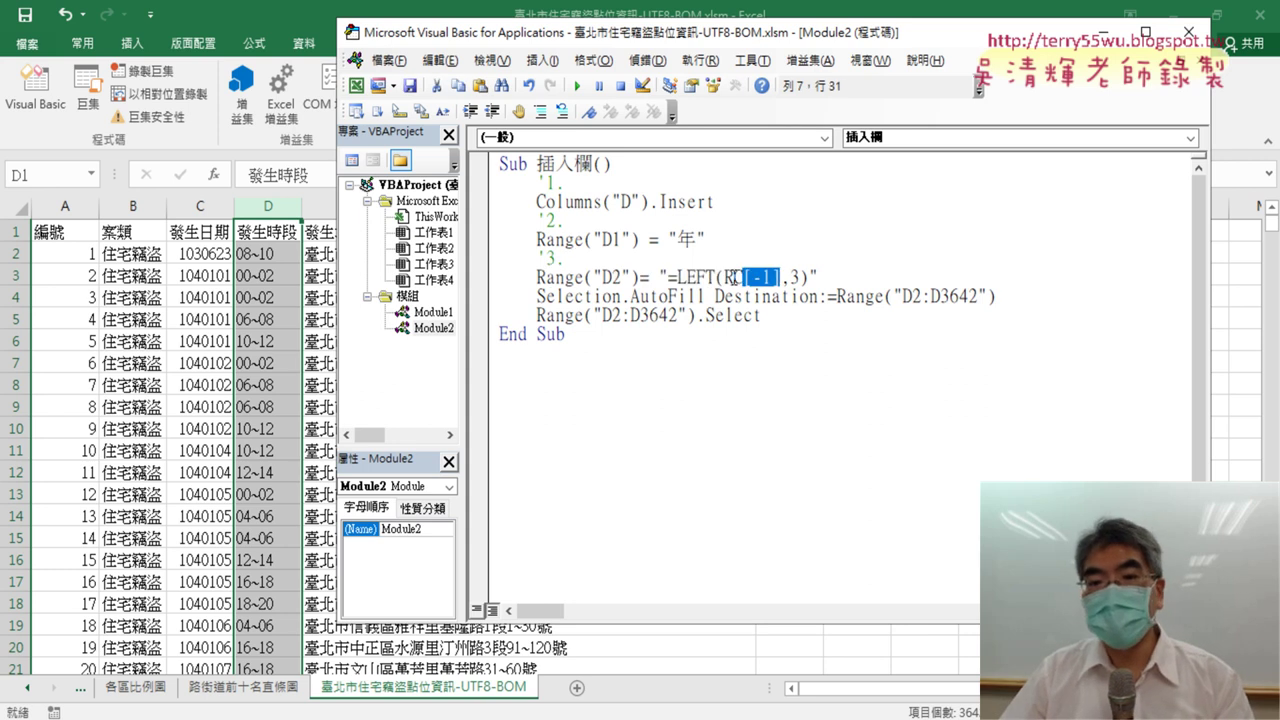
left_click(726, 279)
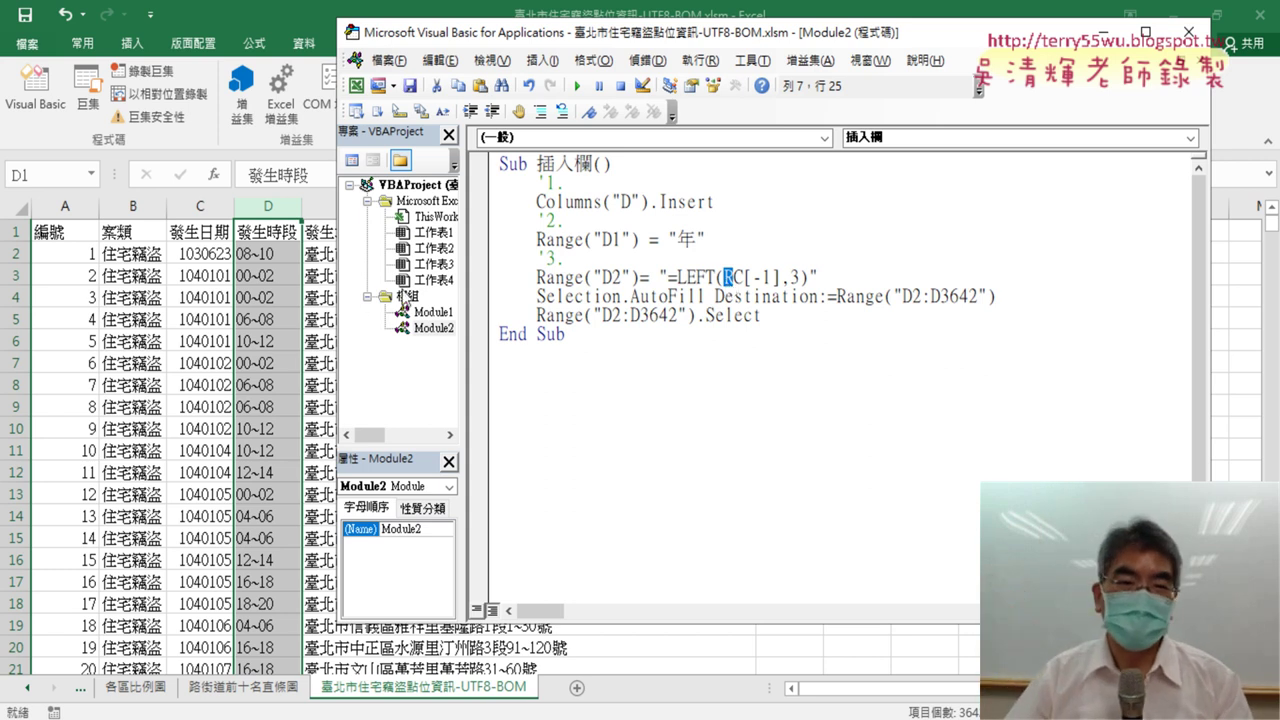
left_click(755, 278)
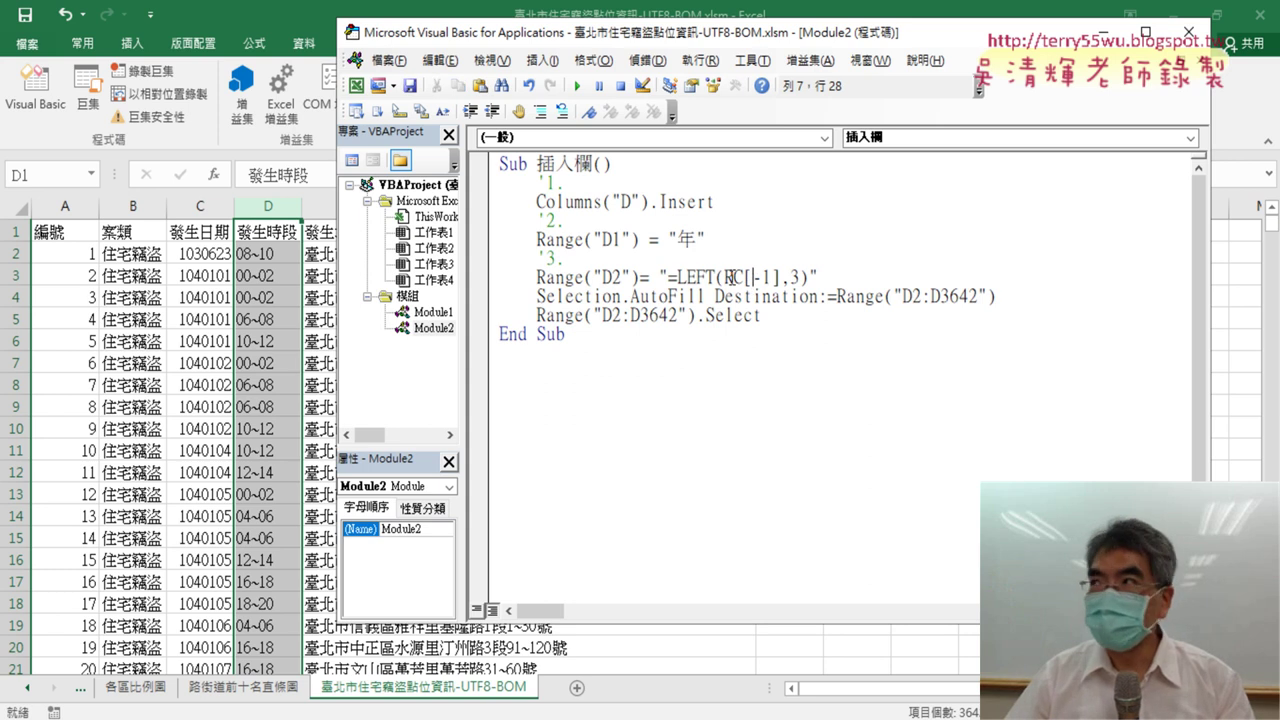
left_click_drag(722, 277, 779, 277)
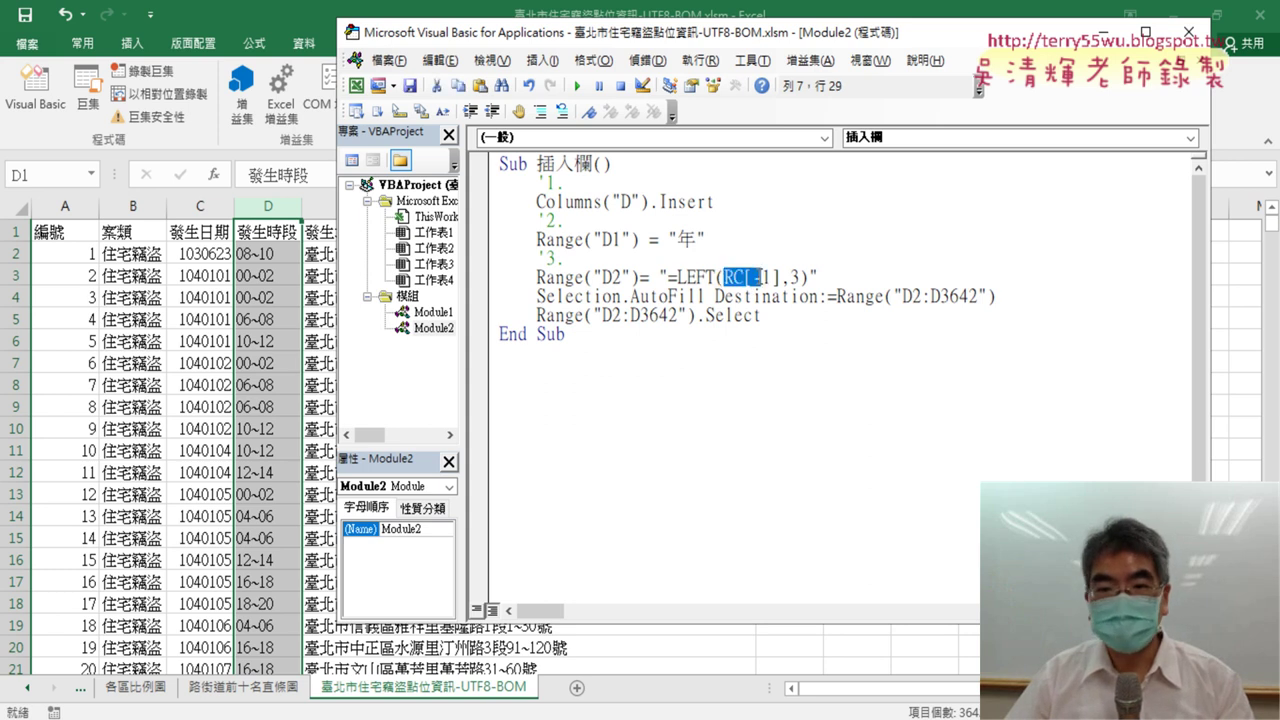
type("C")
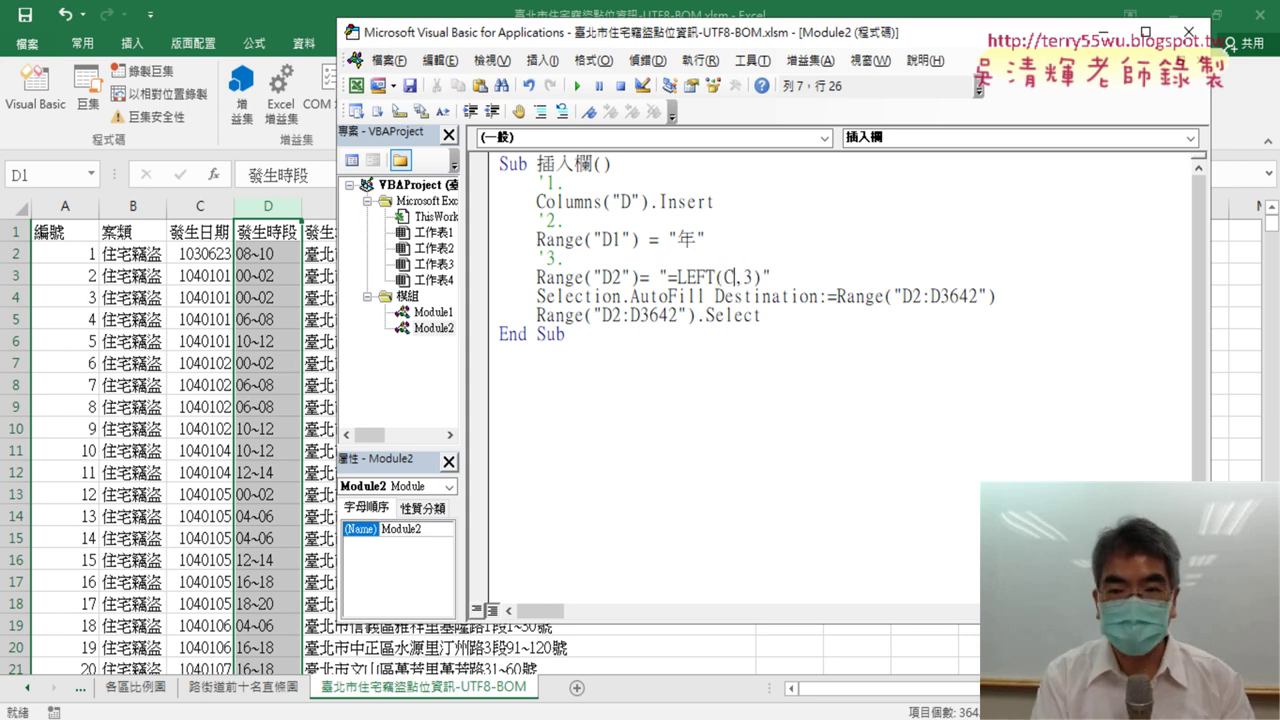
type("2")
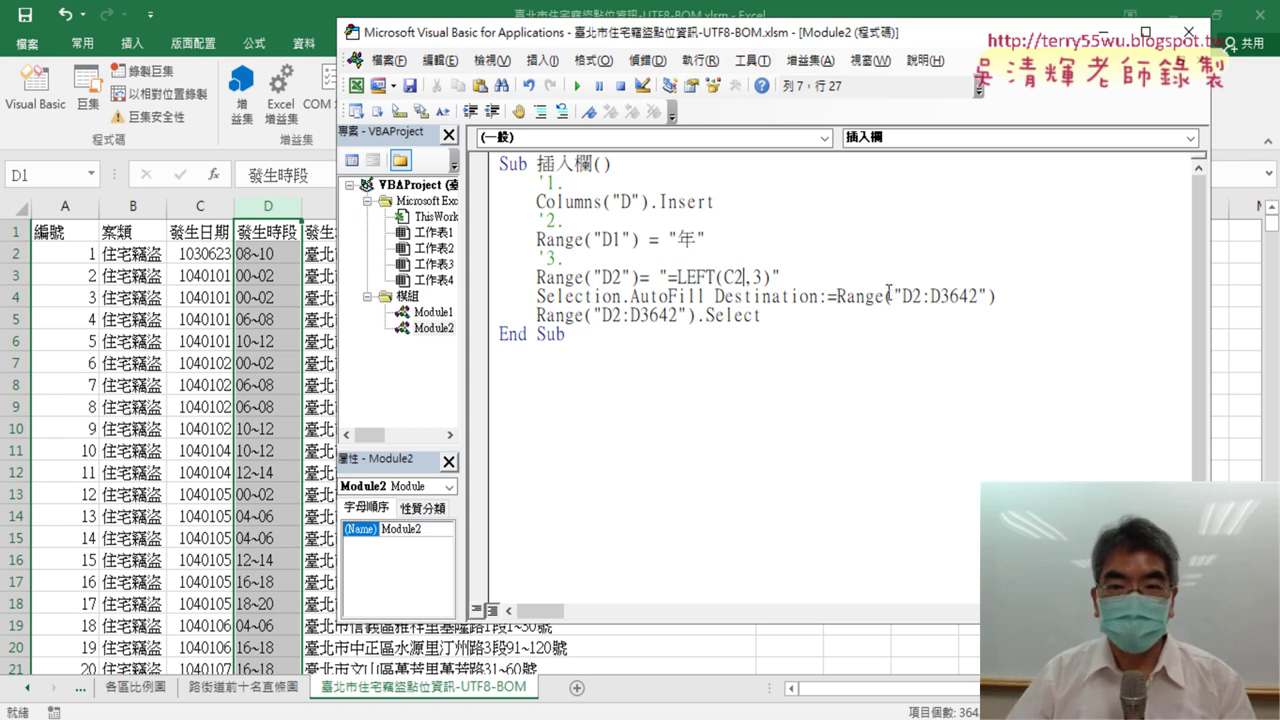
Start a new line with the comment '4. below the D2 formula
key("Return")
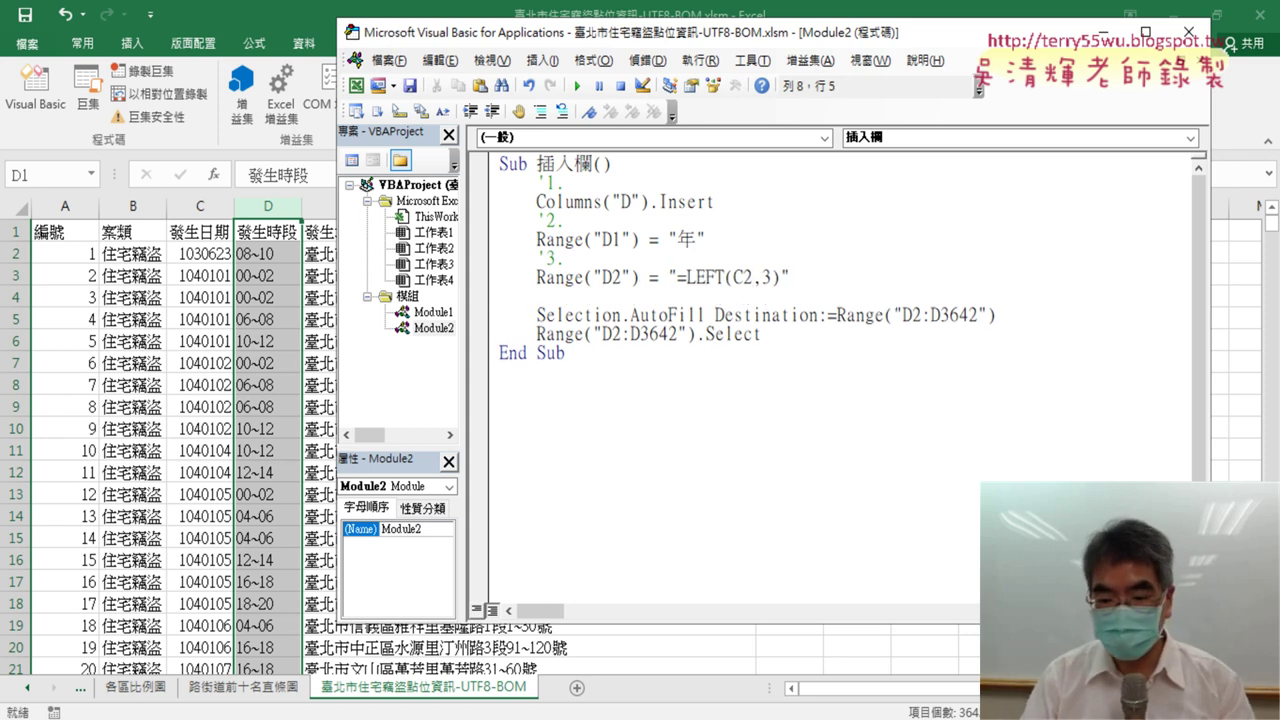
type("ㄘ")
key("Escape")
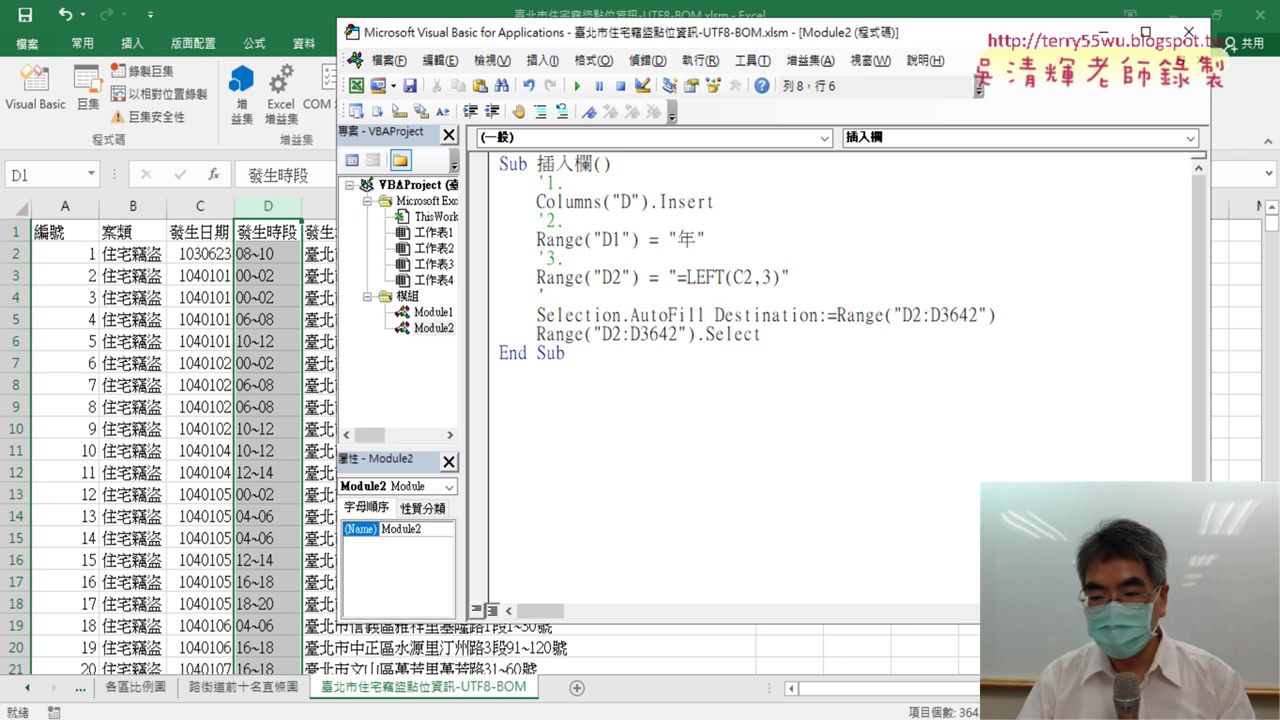
type("'4.")
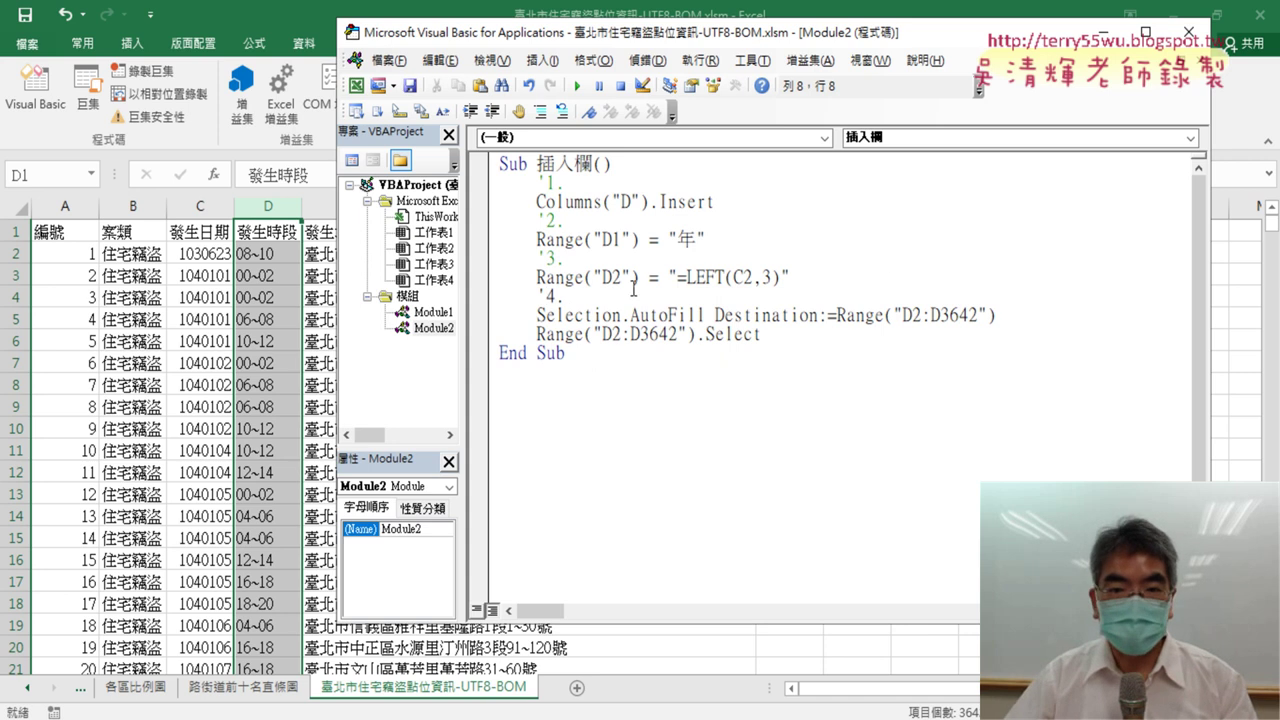
Replace Selection with Range("D2") on the AutoFill line and delete the trailing range select line
left_click_drag(645, 278, 536, 278)
right_click(560, 280)
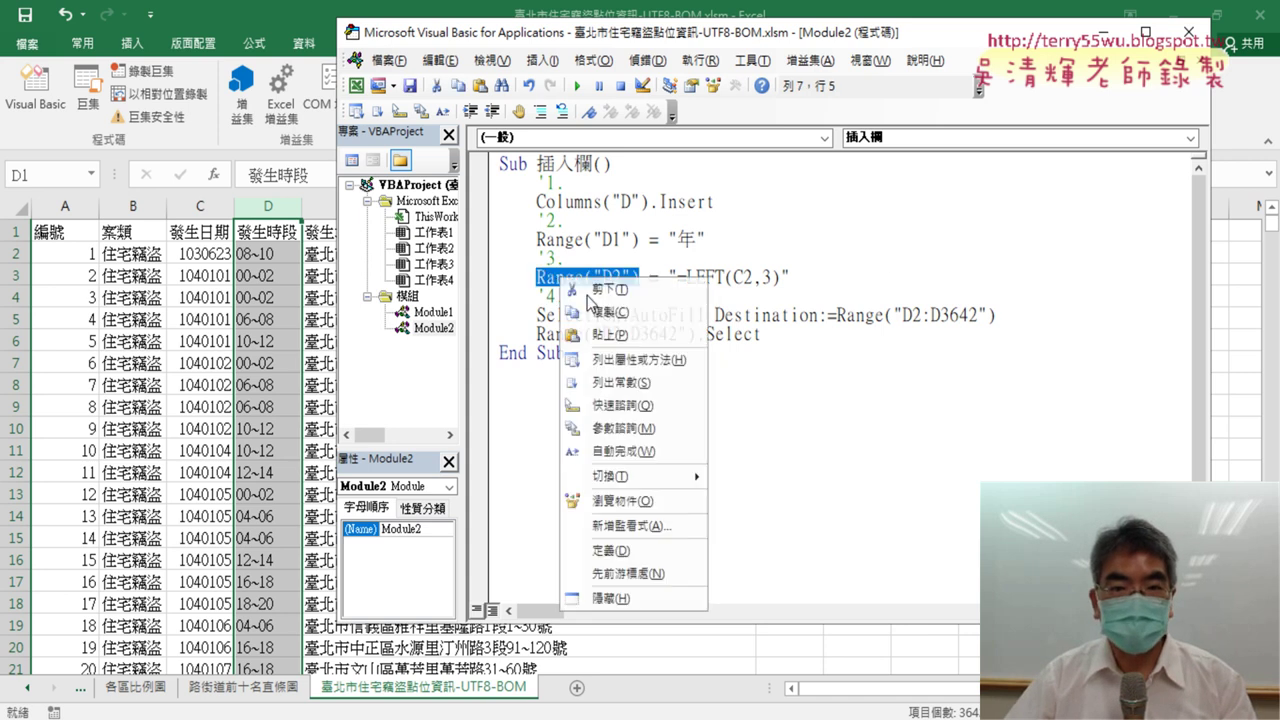
left_click(600, 314)
left_click_drag(624, 316, 536, 316)
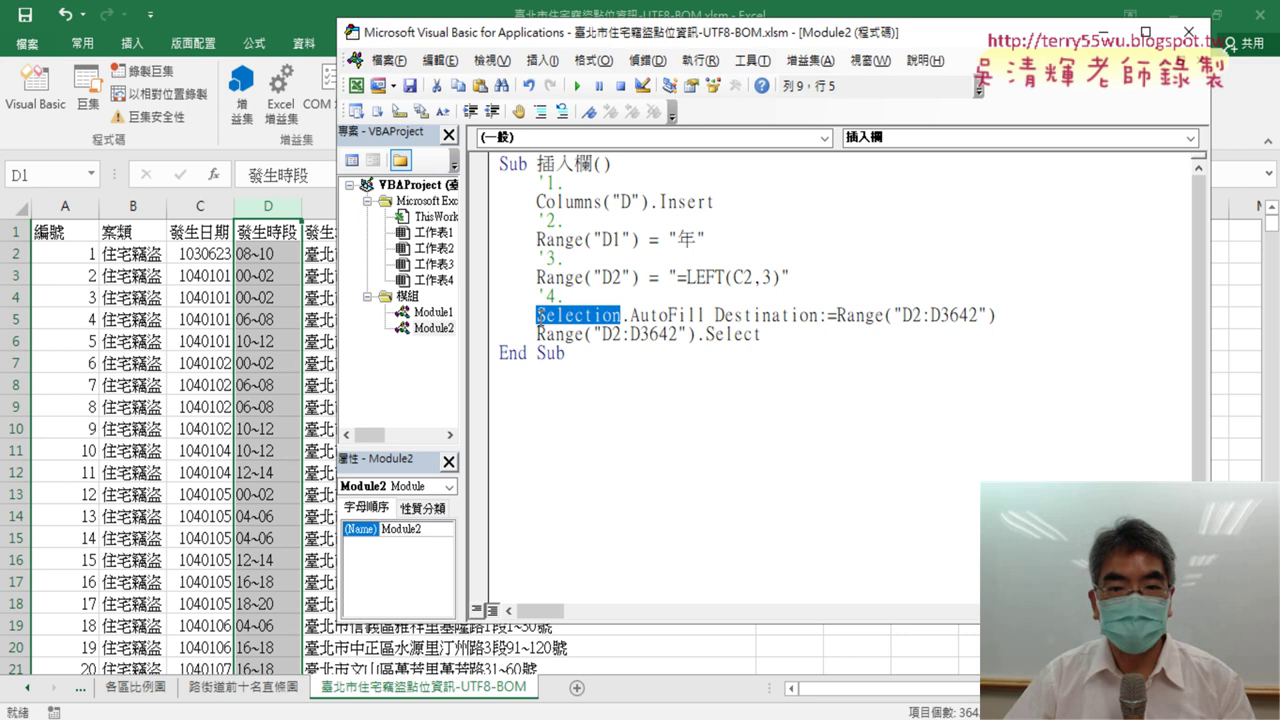
key("ctrl+v")
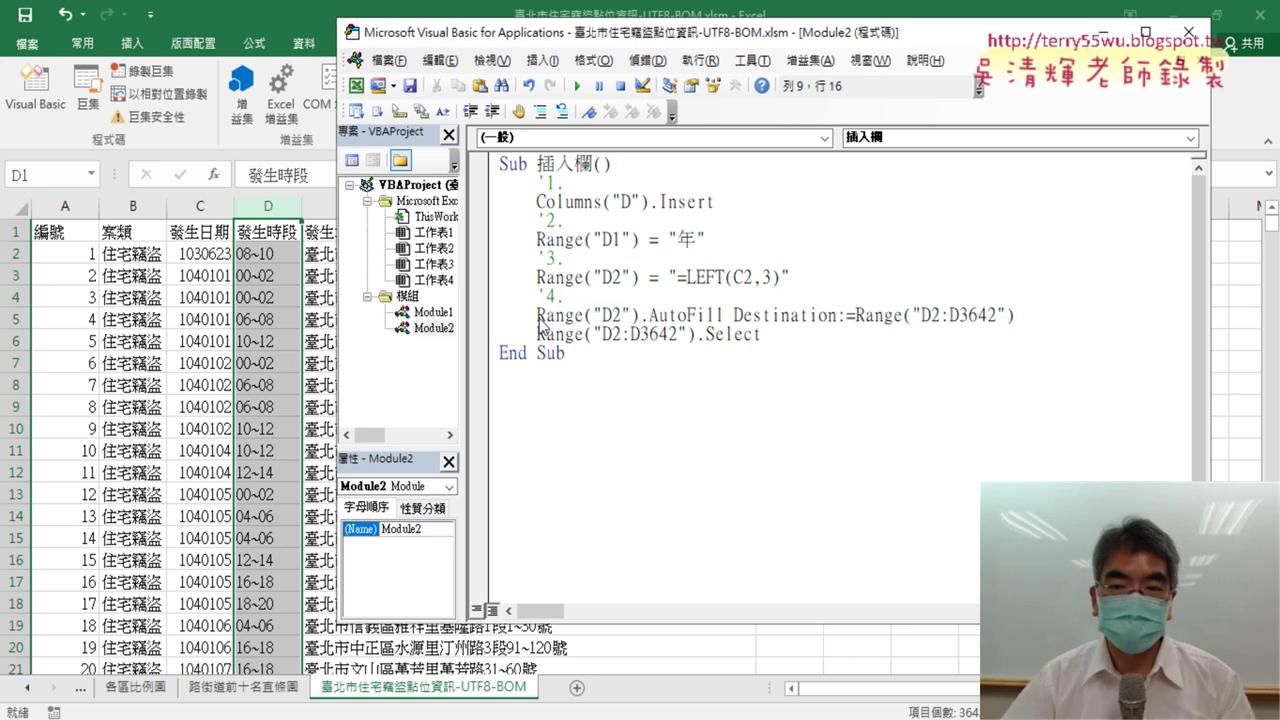
left_click_drag(761, 335, 428, 326)
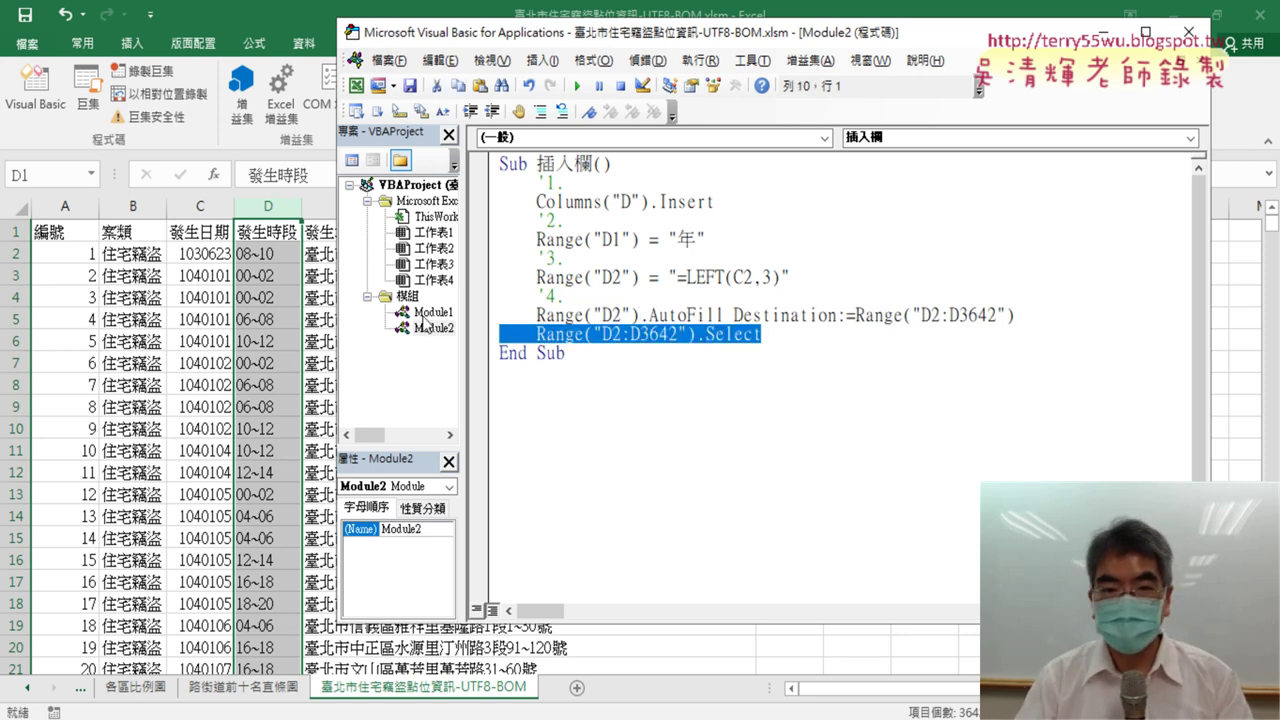
key("Delete")
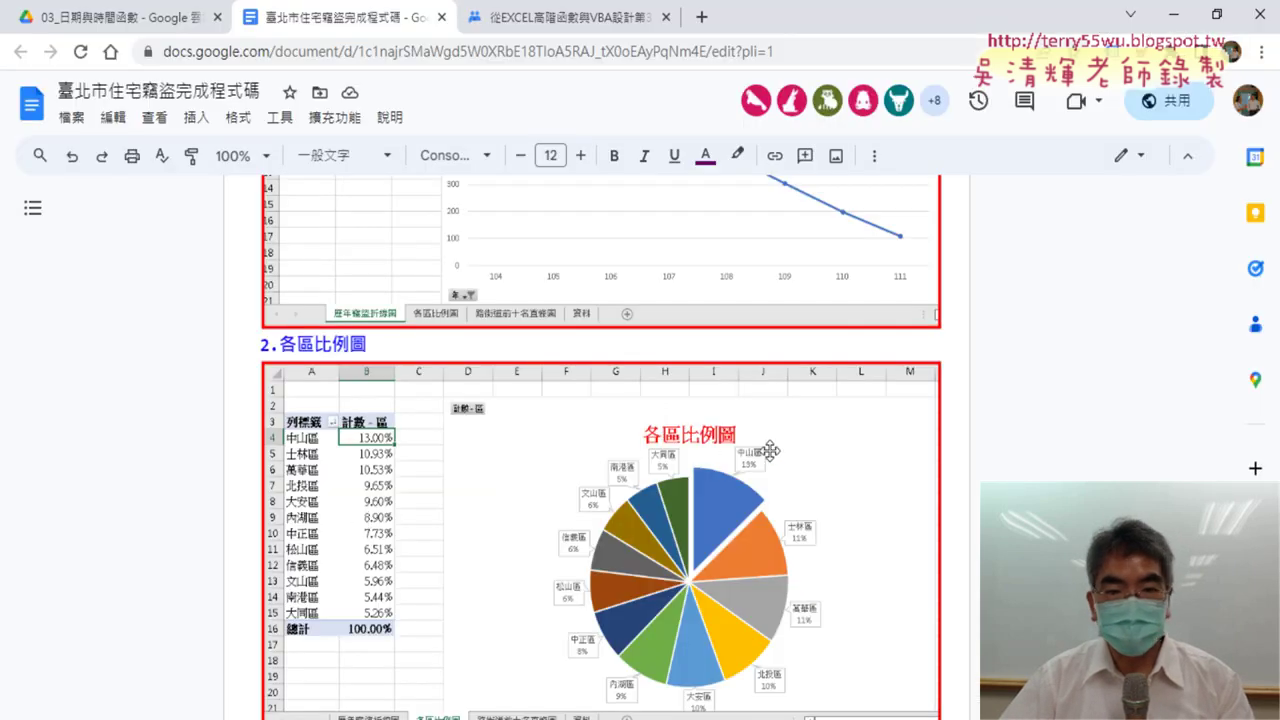
Find the 錄製插入欄巨集 section in the Google Doc and select the commented macro lines through AutoFill
scroll(770, 451, "up", 5)
scroll(782, 451, "up", 5)
scroll(782, 451, "up", 2)
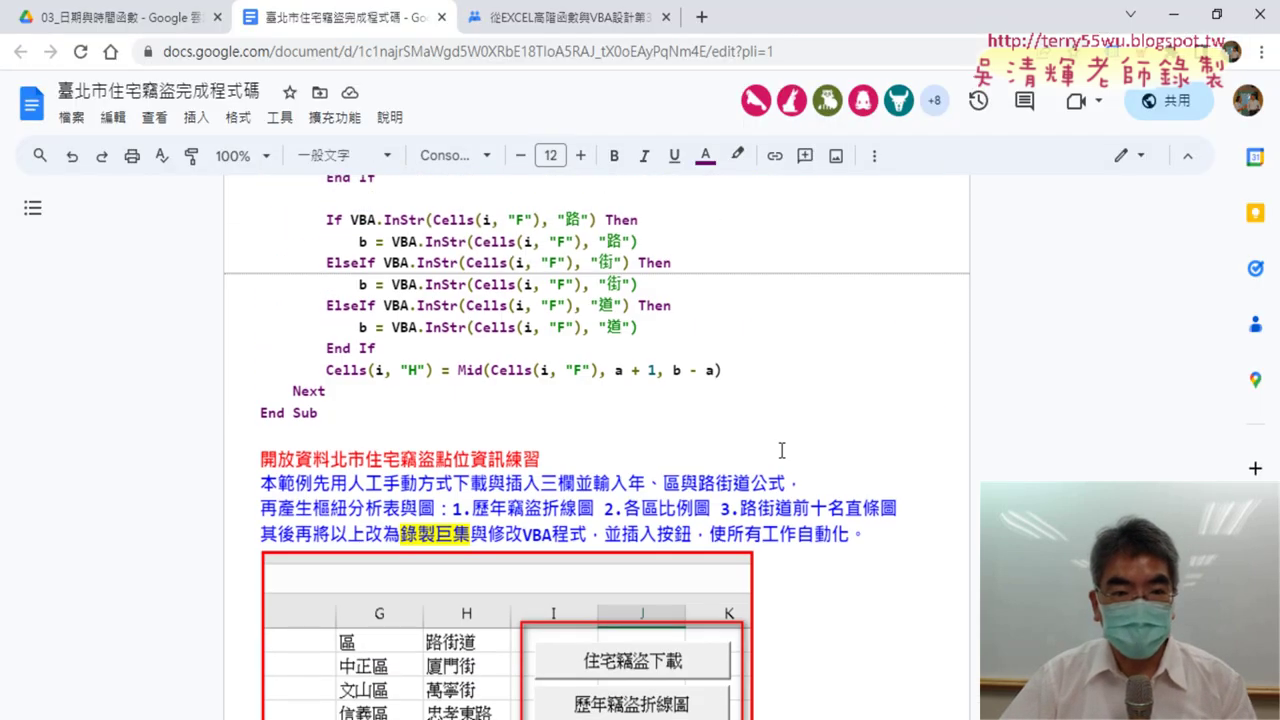
scroll(782, 451, "up", 3)
scroll(782, 451, "up", 2)
scroll(782, 451, "down", 5)
scroll(782, 451, "down", 5)
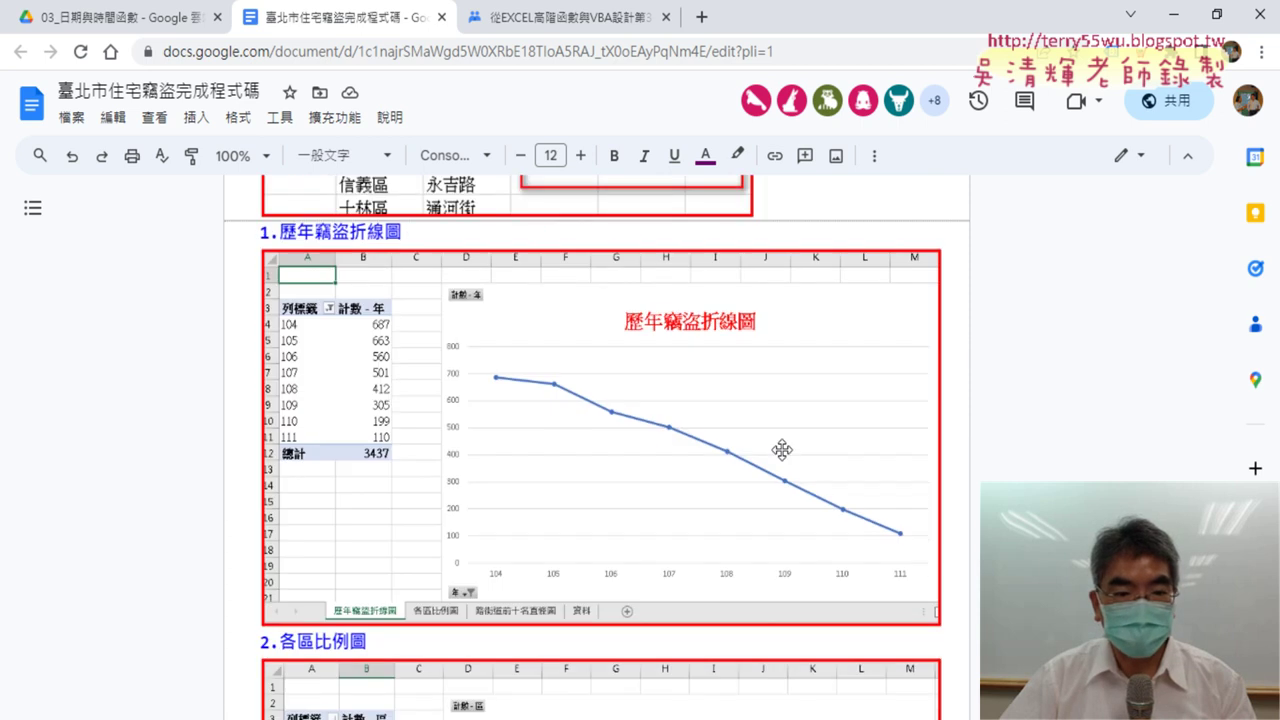
scroll(782, 451, "down", 5)
scroll(784, 451, "down", 4)
scroll(784, 451, "up", 5)
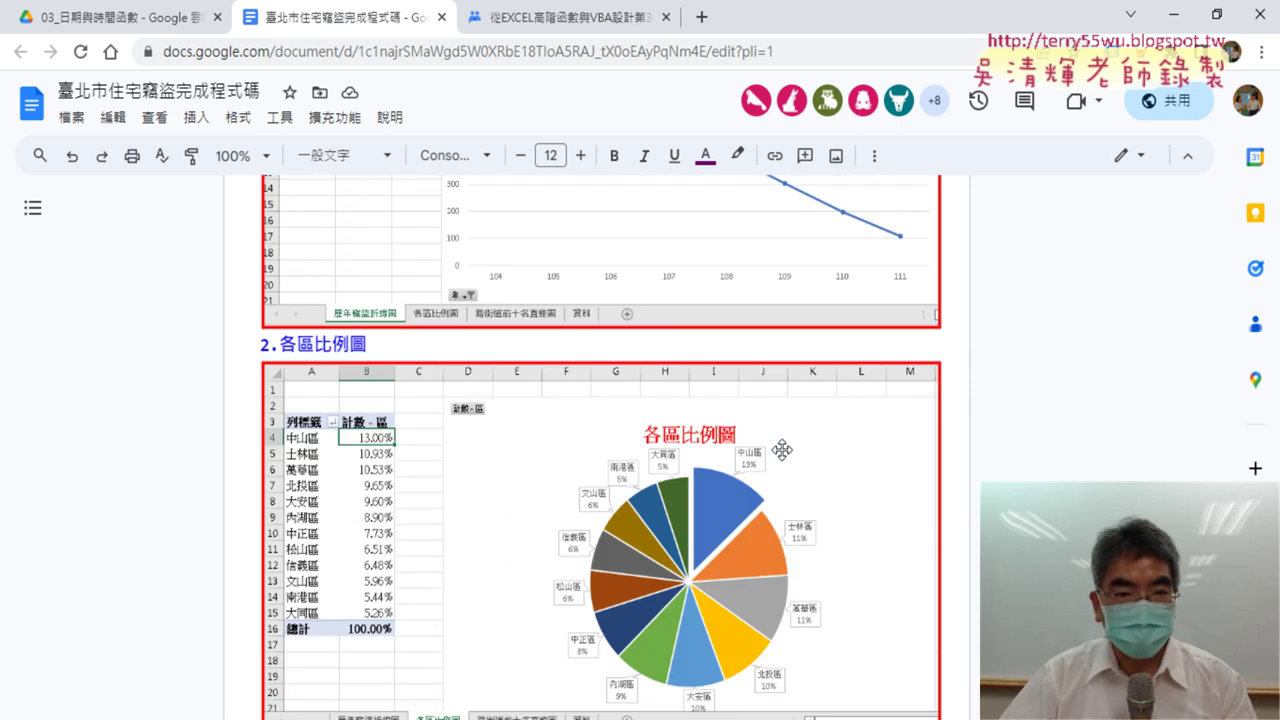
scroll(784, 451, "up", 5)
scroll(784, 451, "up", 3)
scroll(784, 451, "up", 3)
scroll(784, 451, "up", 4)
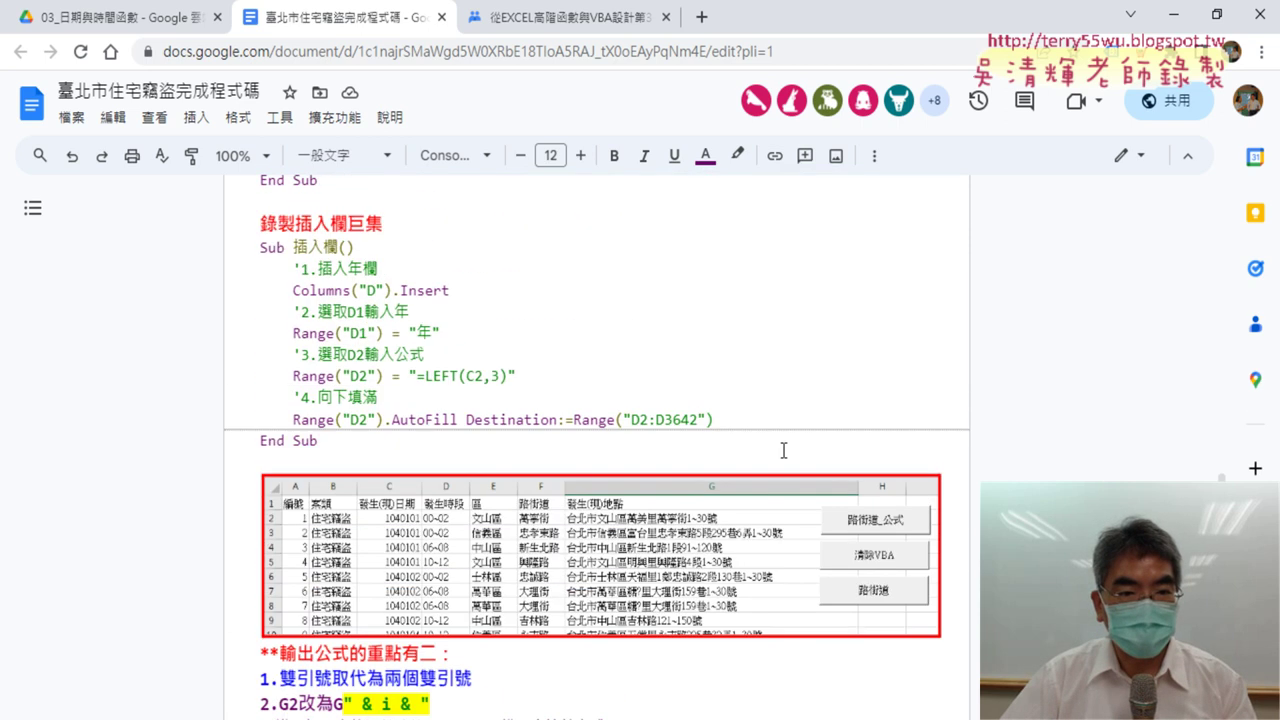
scroll(784, 451, "up", 3)
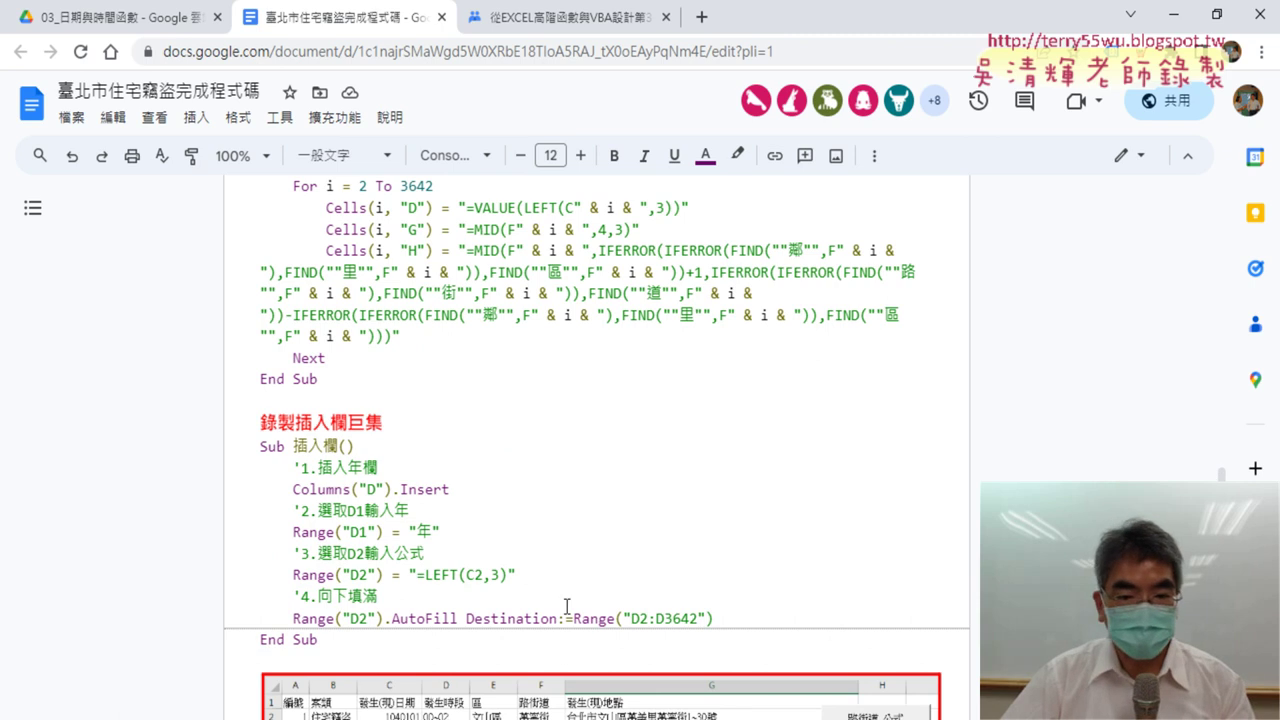
left_click_drag(735, 621, 249, 480)
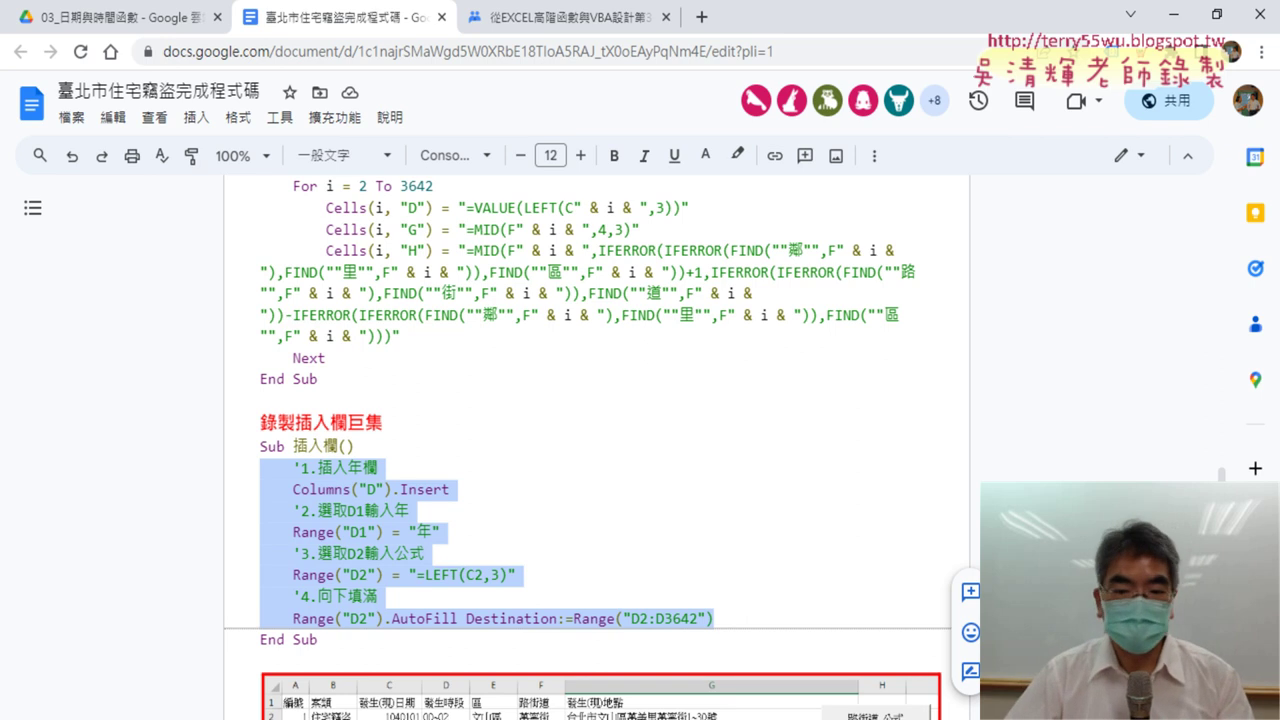
Paste the commented reference code ('1.插入年欄 to '4.向下填滿) over the 插入欄 macro body
key("alt+Tab")
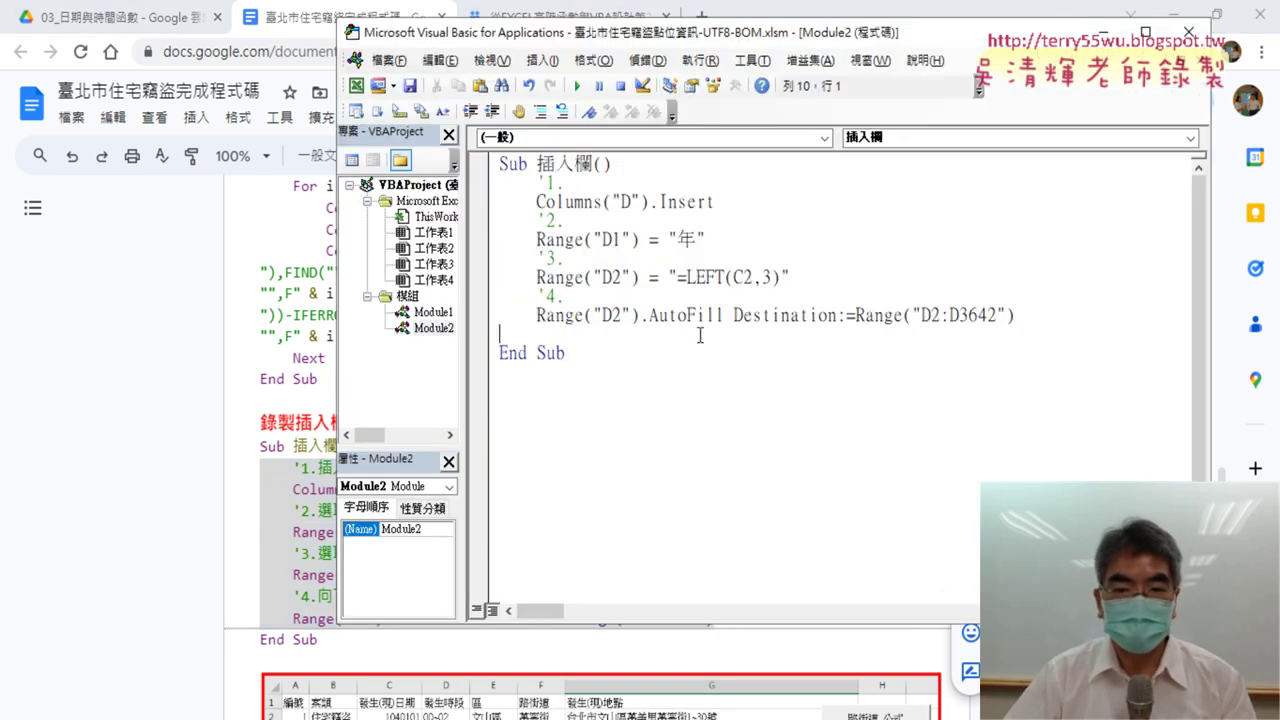
mouse_move(1030, 318)
left_mouse_down()
mouse_move(447, 265)
mouse_move(455, 188)
left_mouse_up()
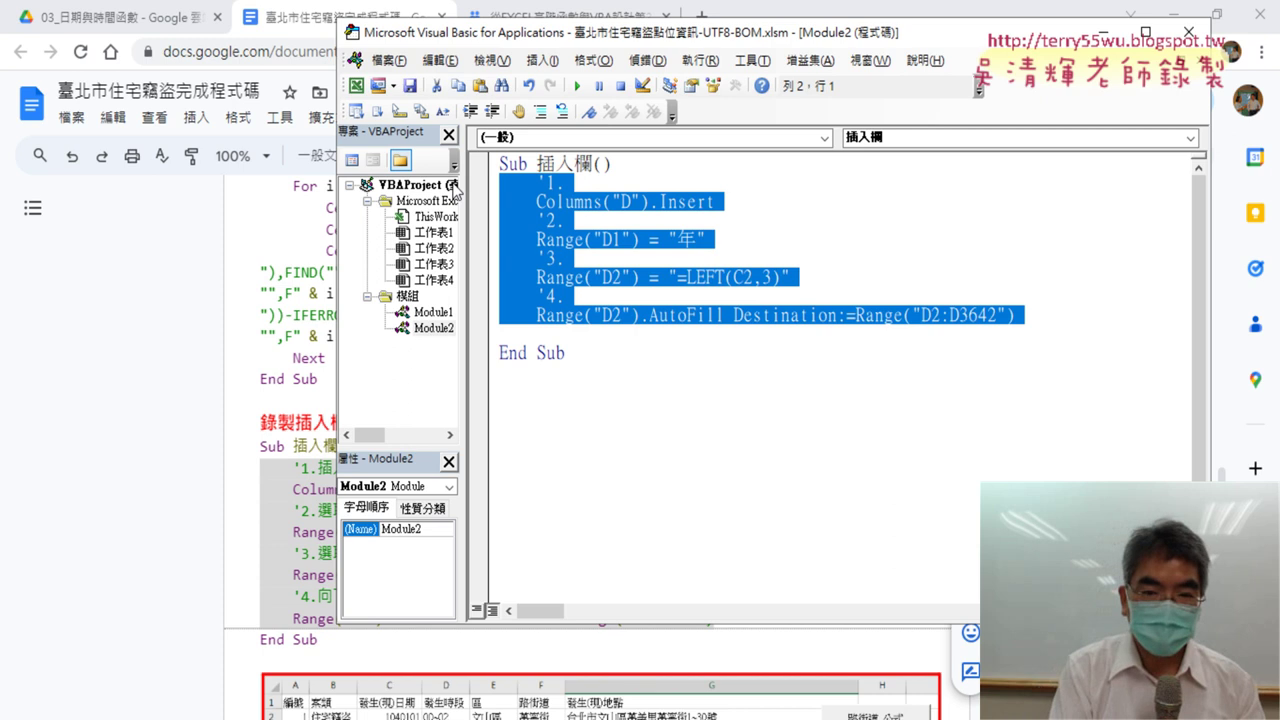
type("'1.插入年欄     Columns(\"D\").Insert     '2.選取D1輸入年     Range(\"D1\") = \"年\"     '3.選取D2輸入公式     Range(\"D2\") = \"=LEFT(C2,3)\"     '4.向下填滿     Range(\"D2\").AutoFill Destination:=Range(\"D2:D3642\")")
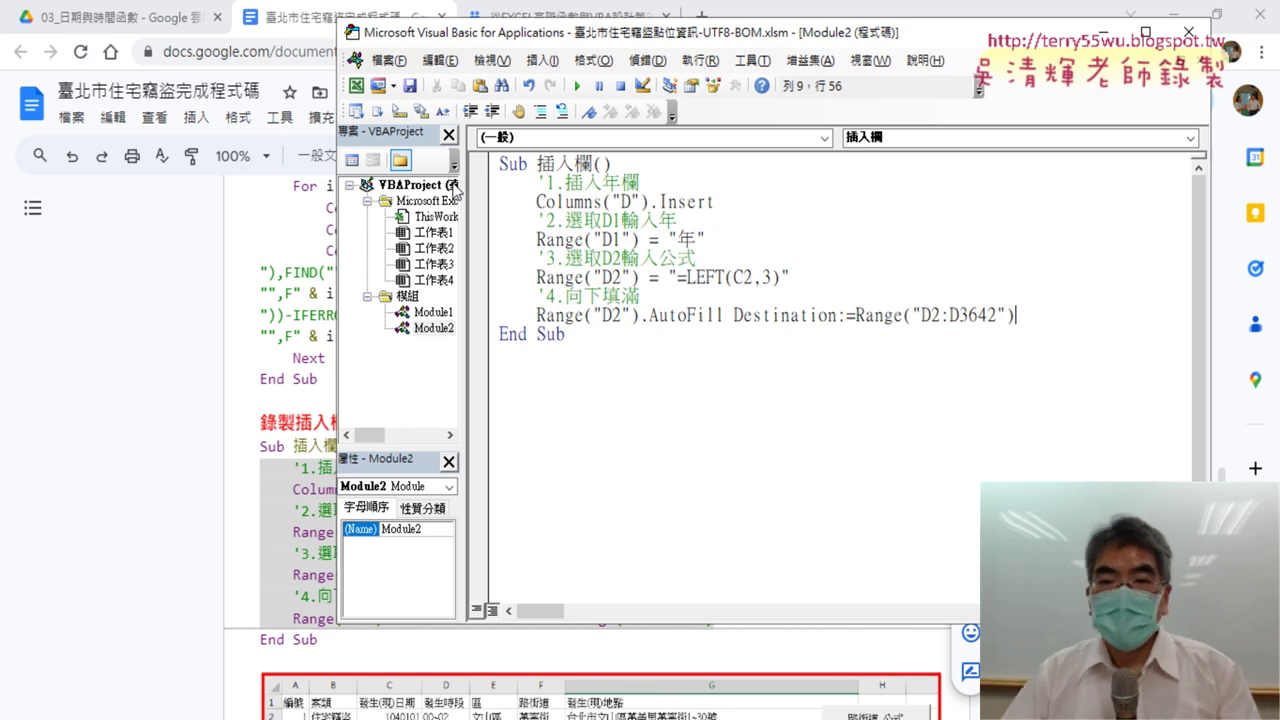
left_click_drag(1040, 32, 922, 48)
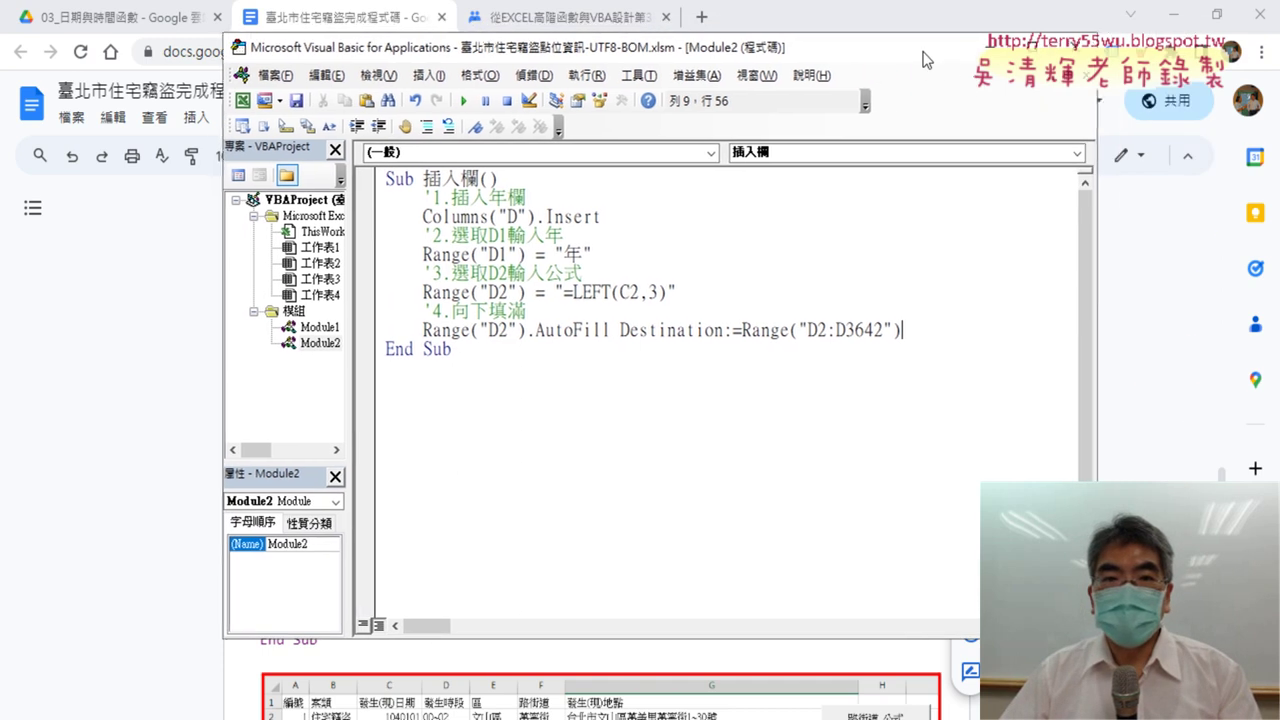
Run the 插入欄 macro so a new column D headed 年 fills with years like 103 and 104
left_click(1173, 15)
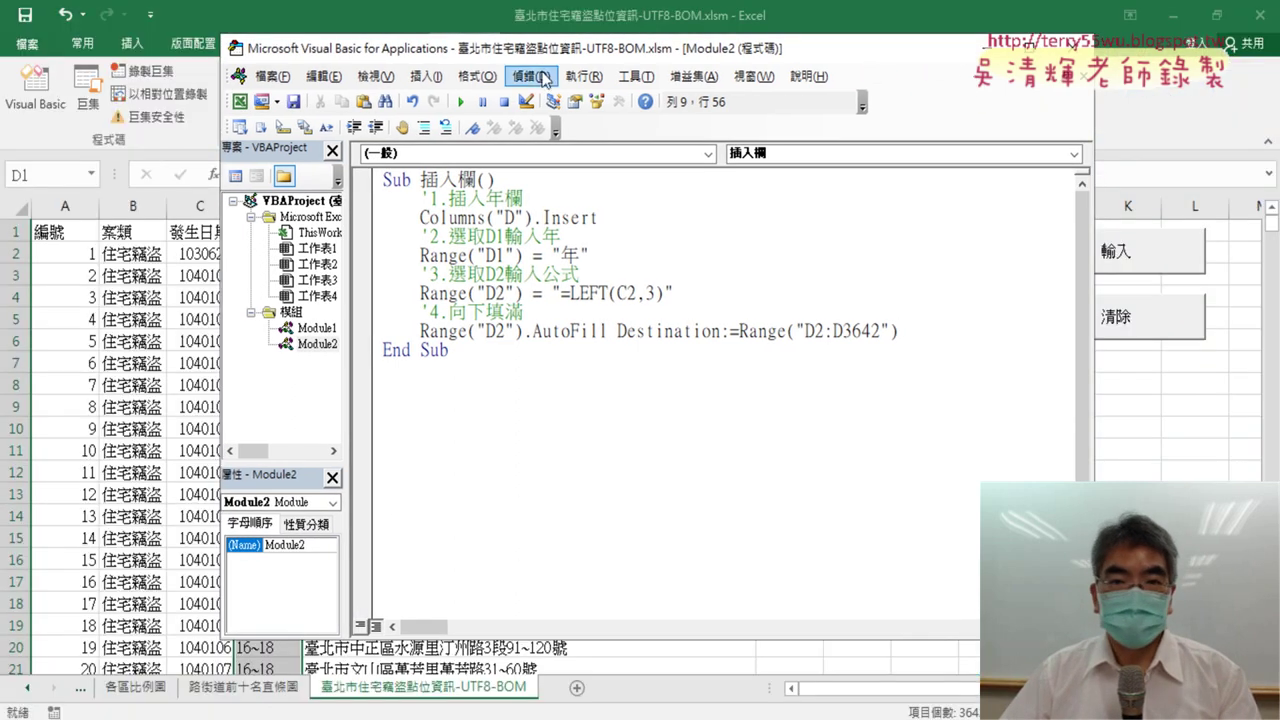
left_click_drag(582, 58, 433, 53)
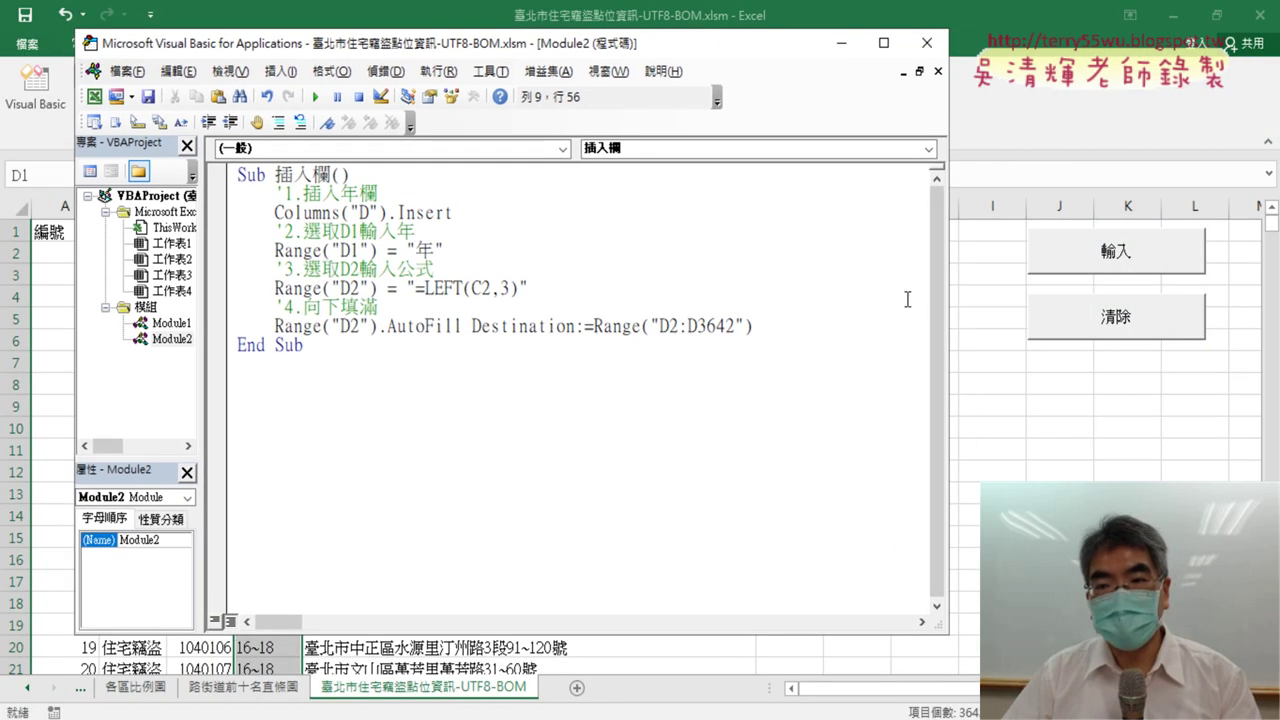
mouse_move(952, 307)
left_mouse_down()
mouse_move(568, 297)
mouse_move(782, 290)
left_mouse_up()
mouse_move(533, 47)
left_mouse_down()
mouse_move(918, 92)
mouse_move(887, 76)
left_mouse_up()
left_click(677, 121)
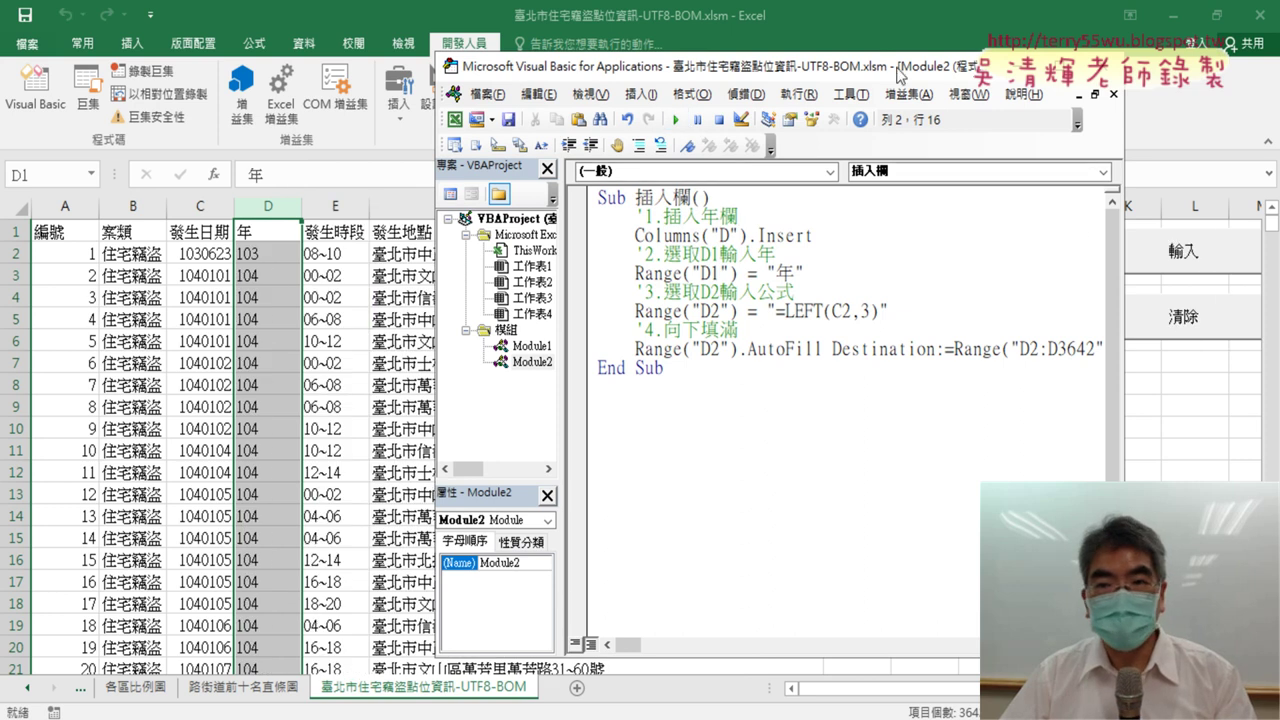
Rearrange the code window and select the macro body from step 1 through the AutoFill line
left_click_drag(900, 75, 530, 48)
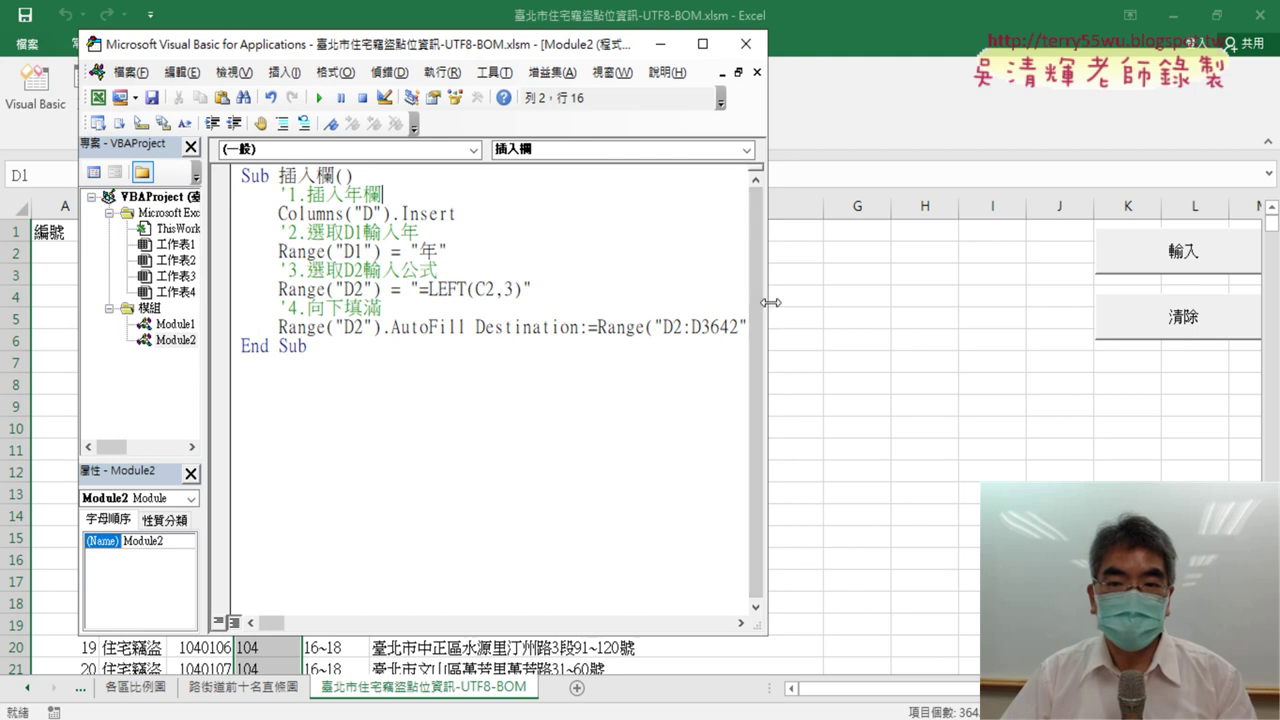
left_click_drag(767, 303, 934, 320)
mouse_move(789, 330)
left_mouse_down()
mouse_move(311, 255)
mouse_move(228, 197)
left_mouse_up()
key("ctrl+c")
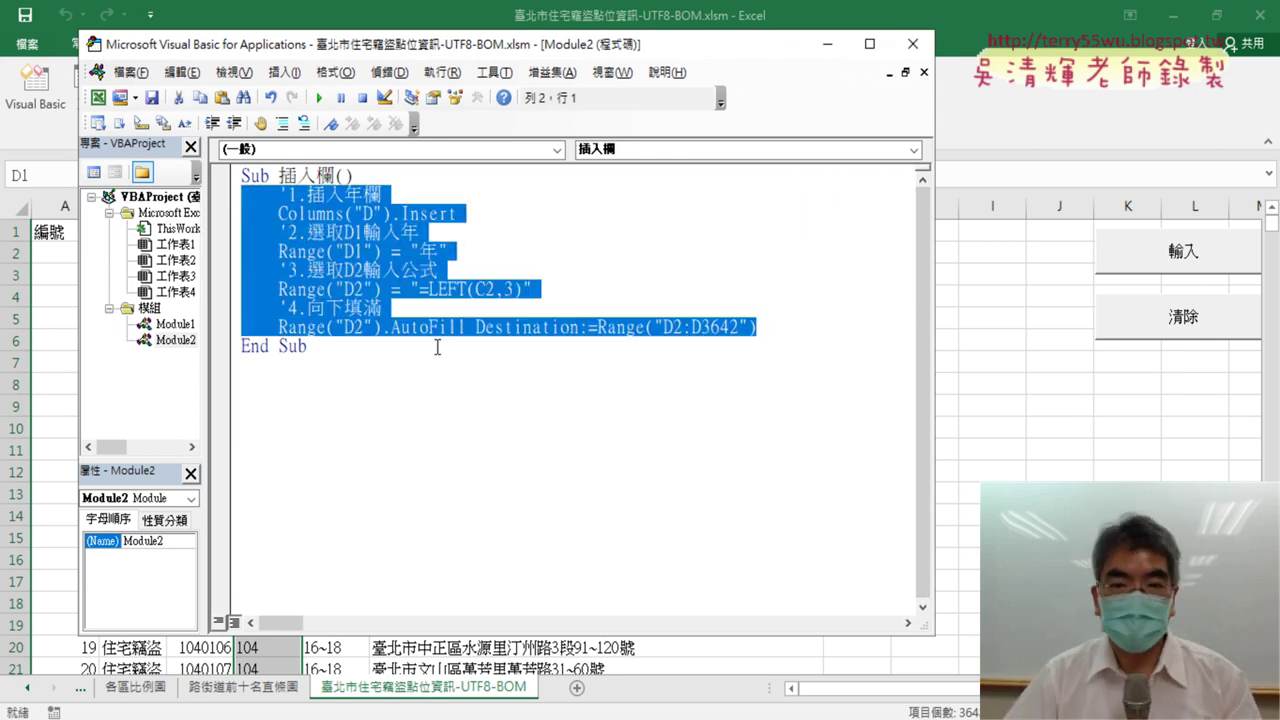
Paste a duplicate code block below, delete its Columns insert lines, and retarget its header from D1 to G1
left_click(797, 328)
key("Return")
key("Return")
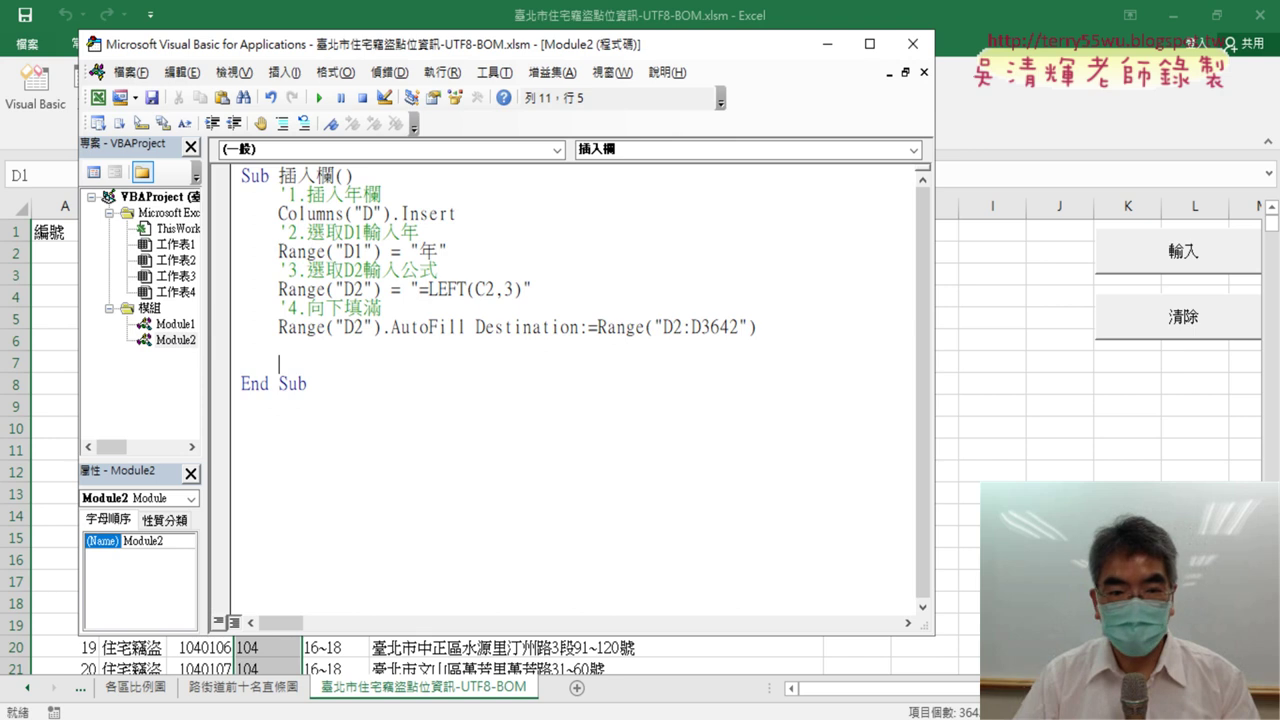
key("BackSpace")
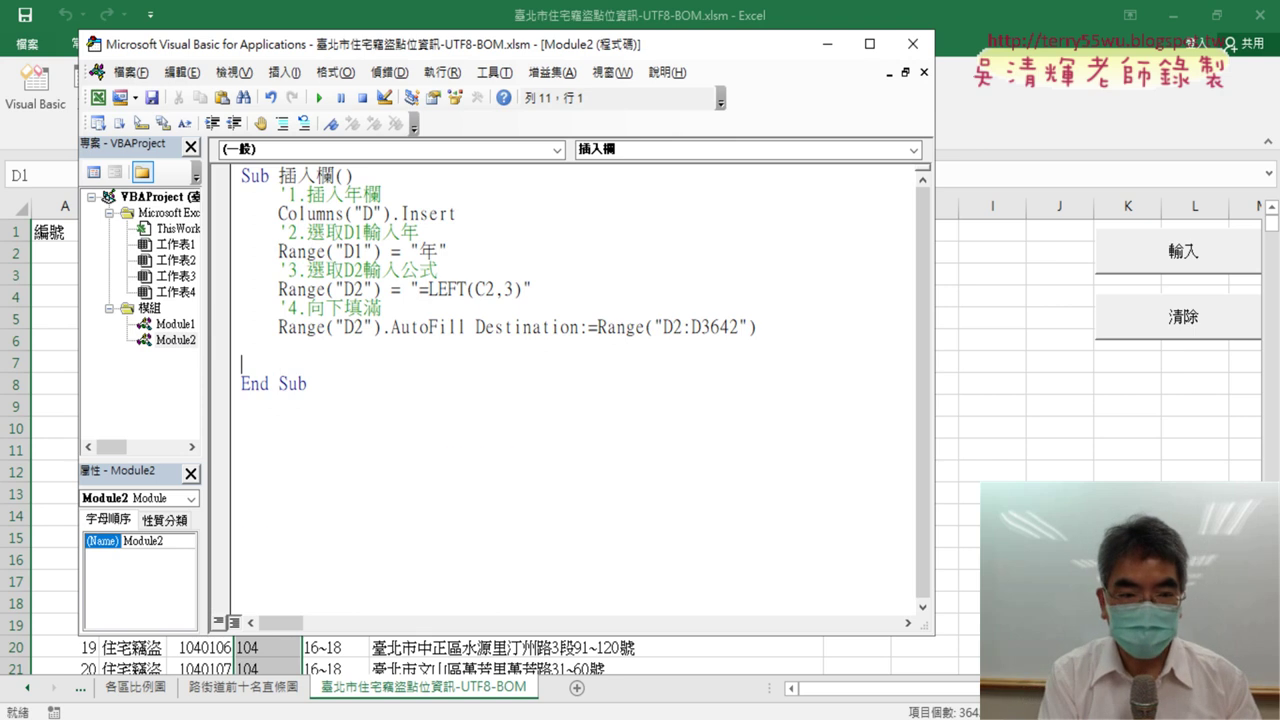
key("ctrl+v")
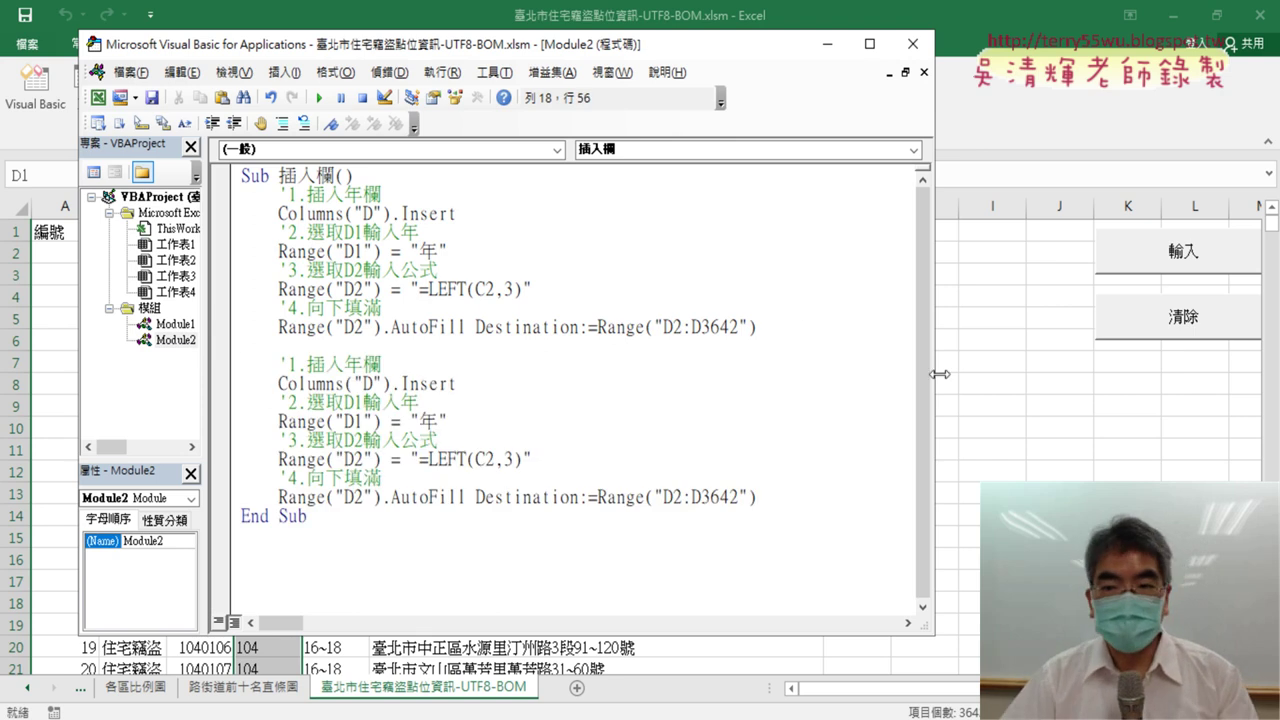
left_click_drag(940, 374, 809, 374)
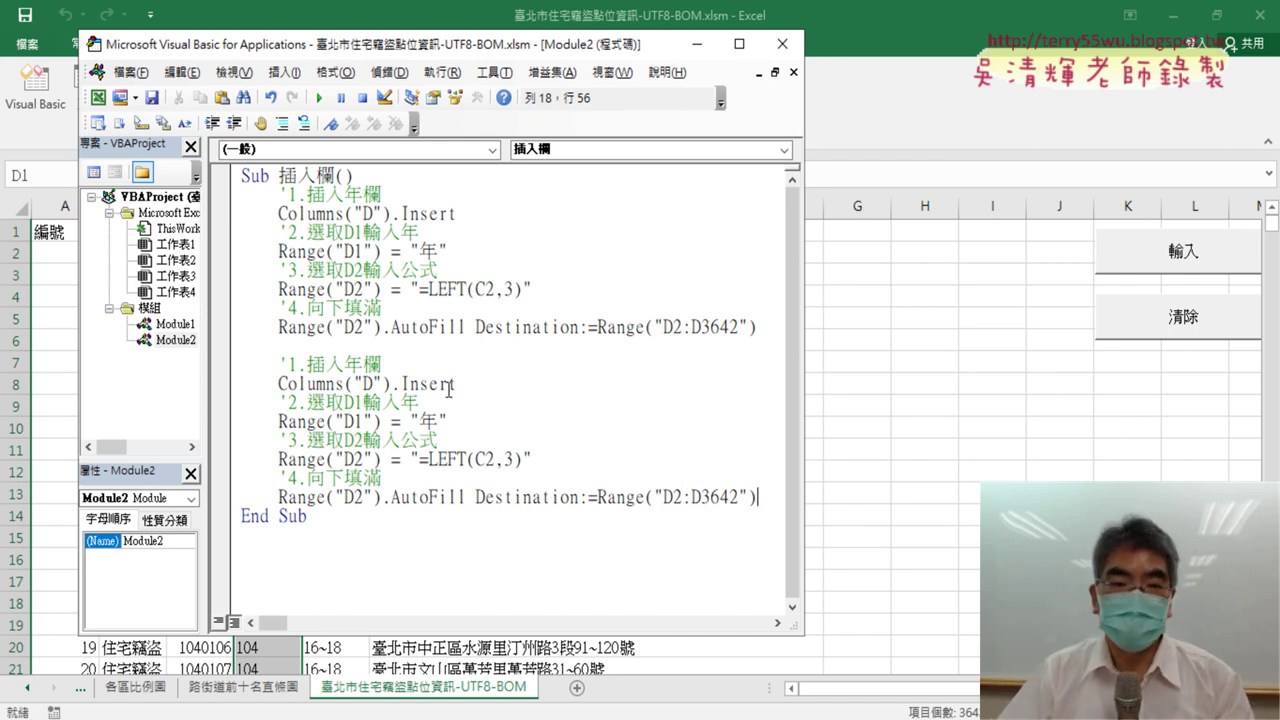
left_click_drag(452, 386, 248, 363)
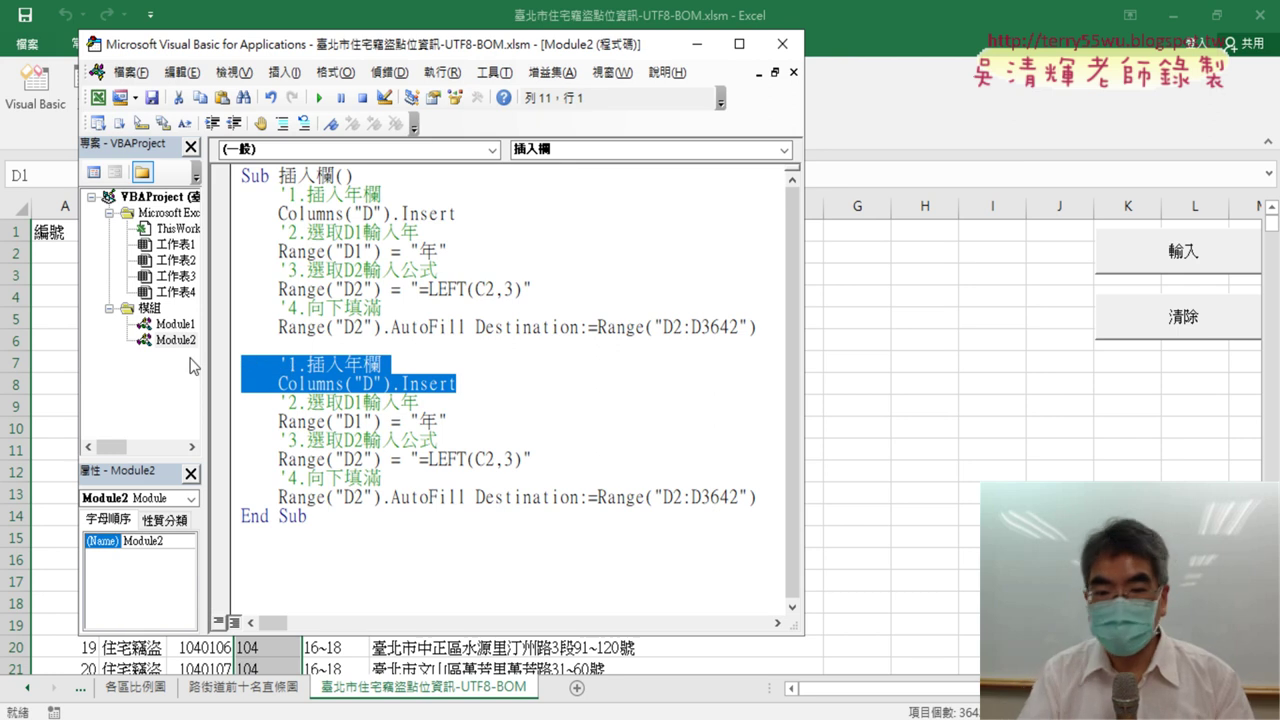
key("Delete")
key("Delete")
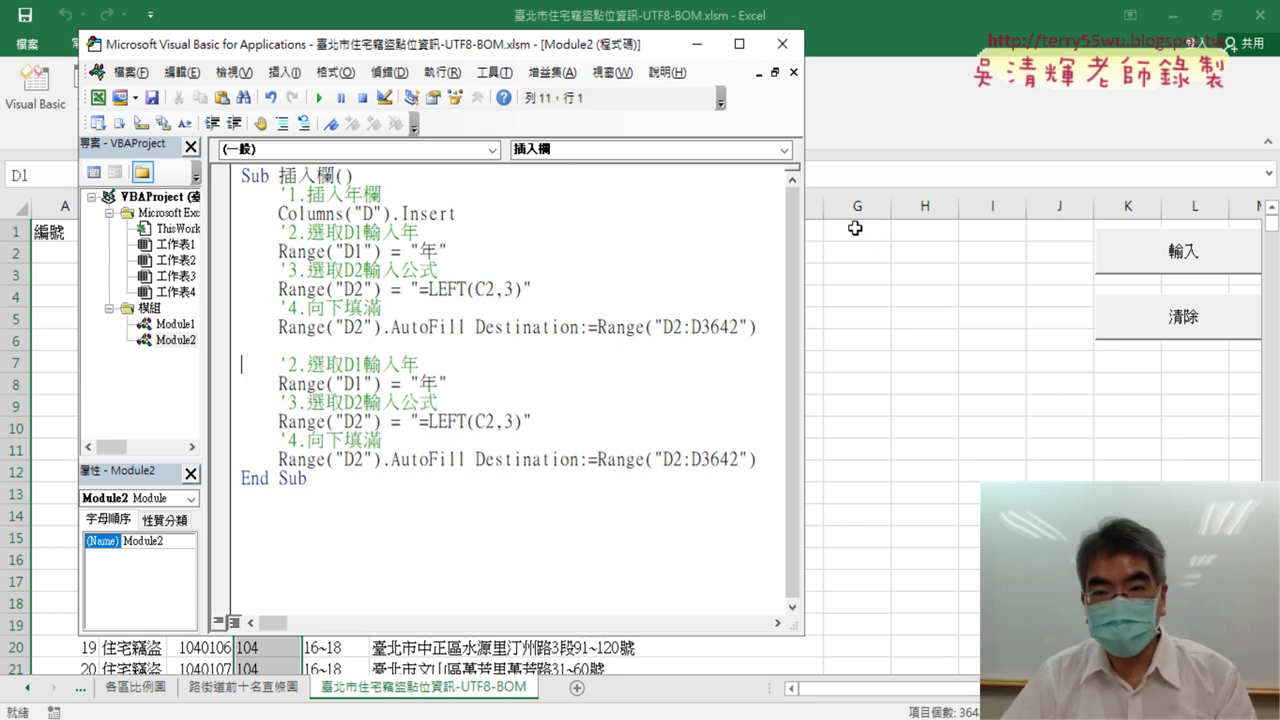
left_click_drag(353, 383, 334, 383)
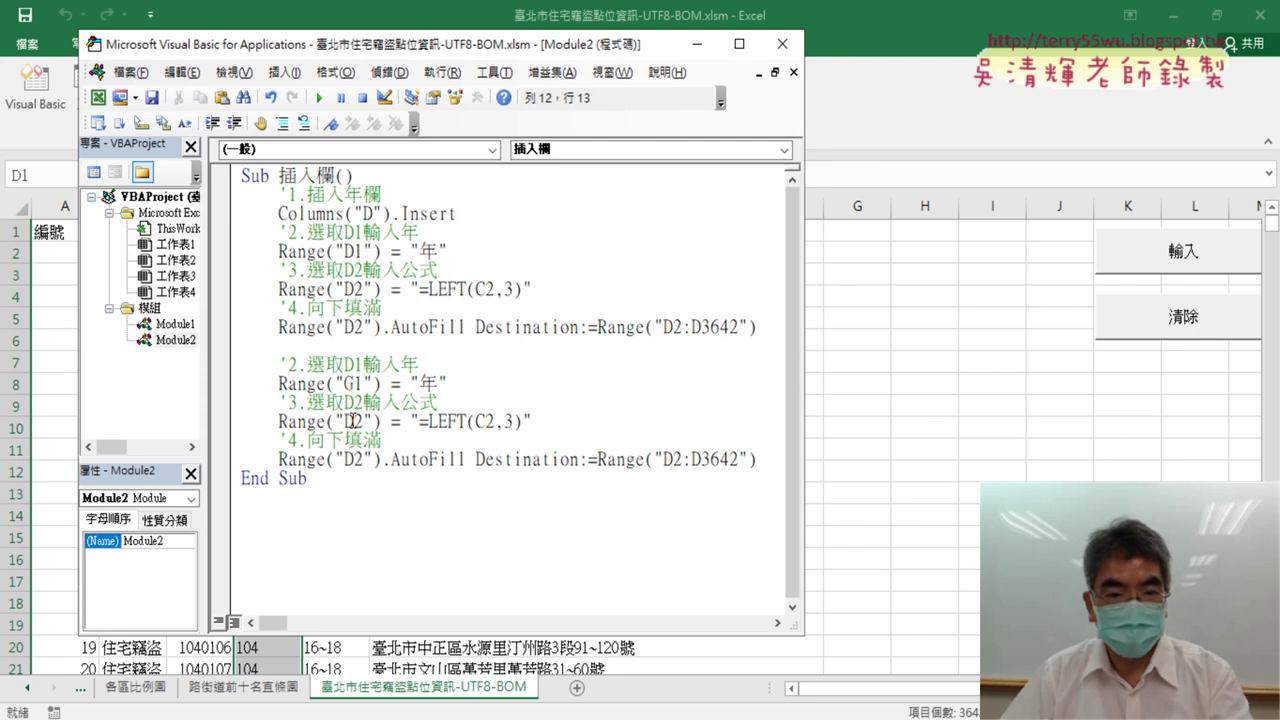
type("G")
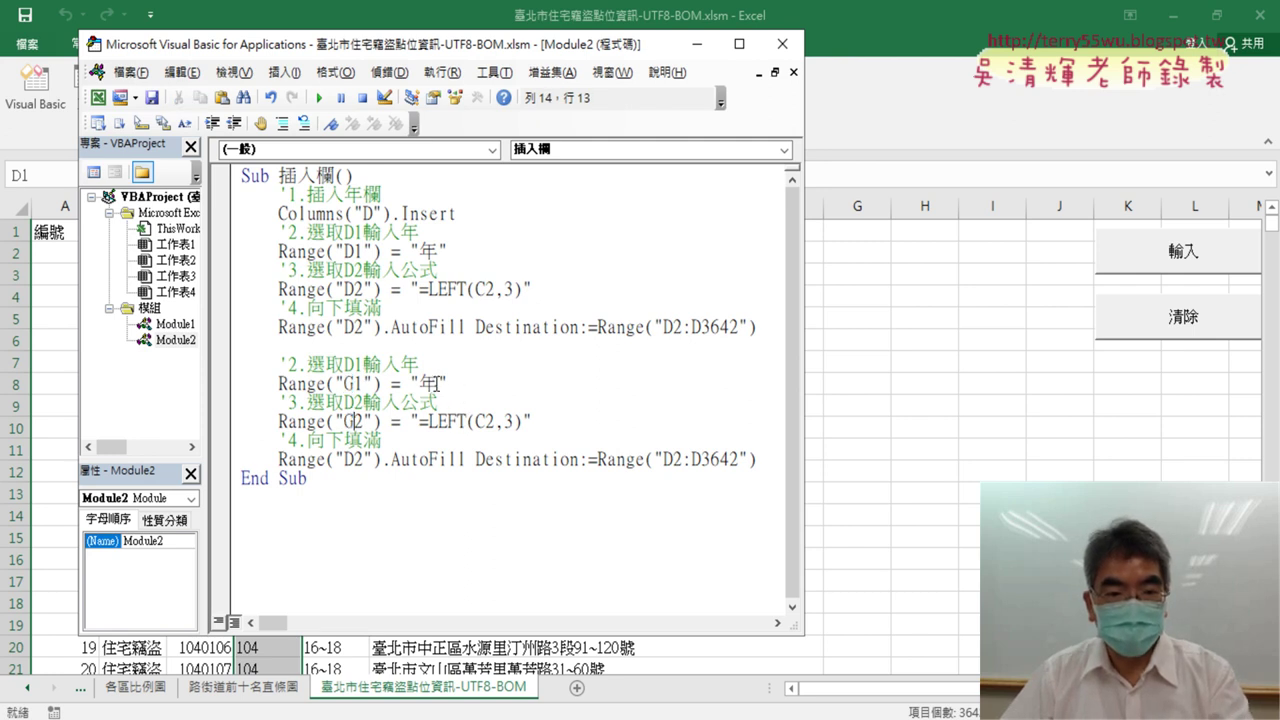
type("7")
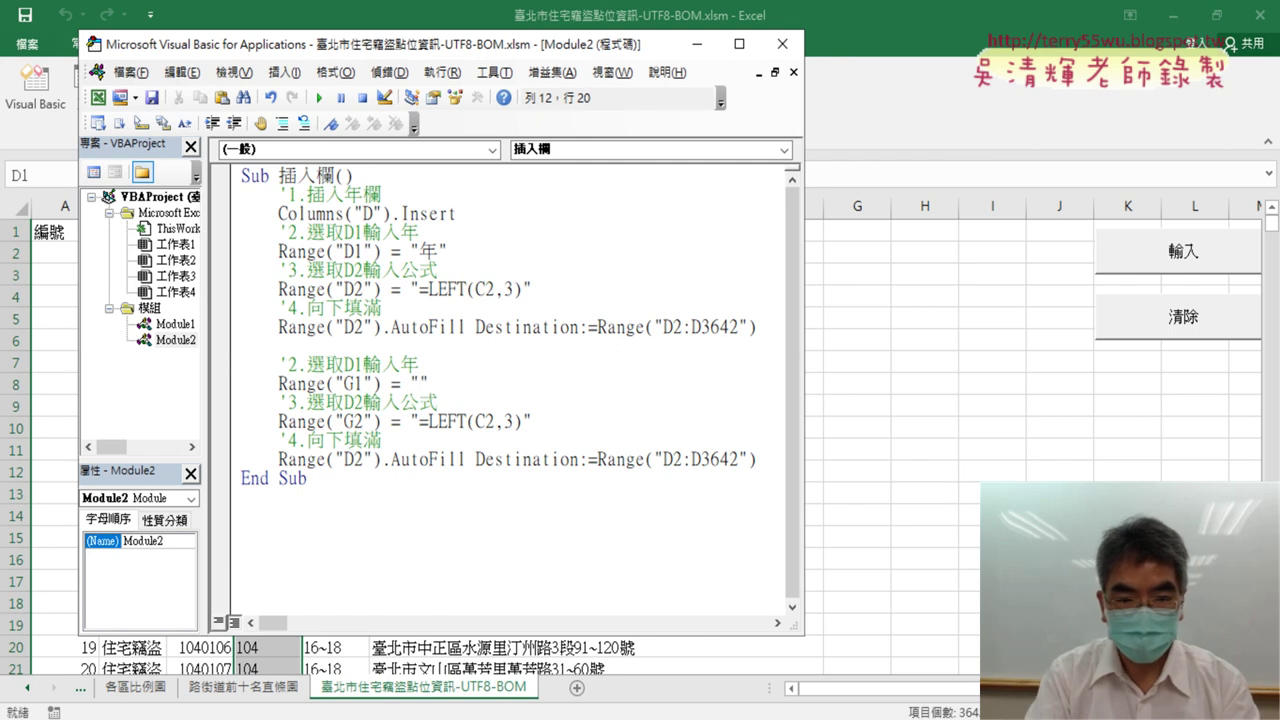
type("s")
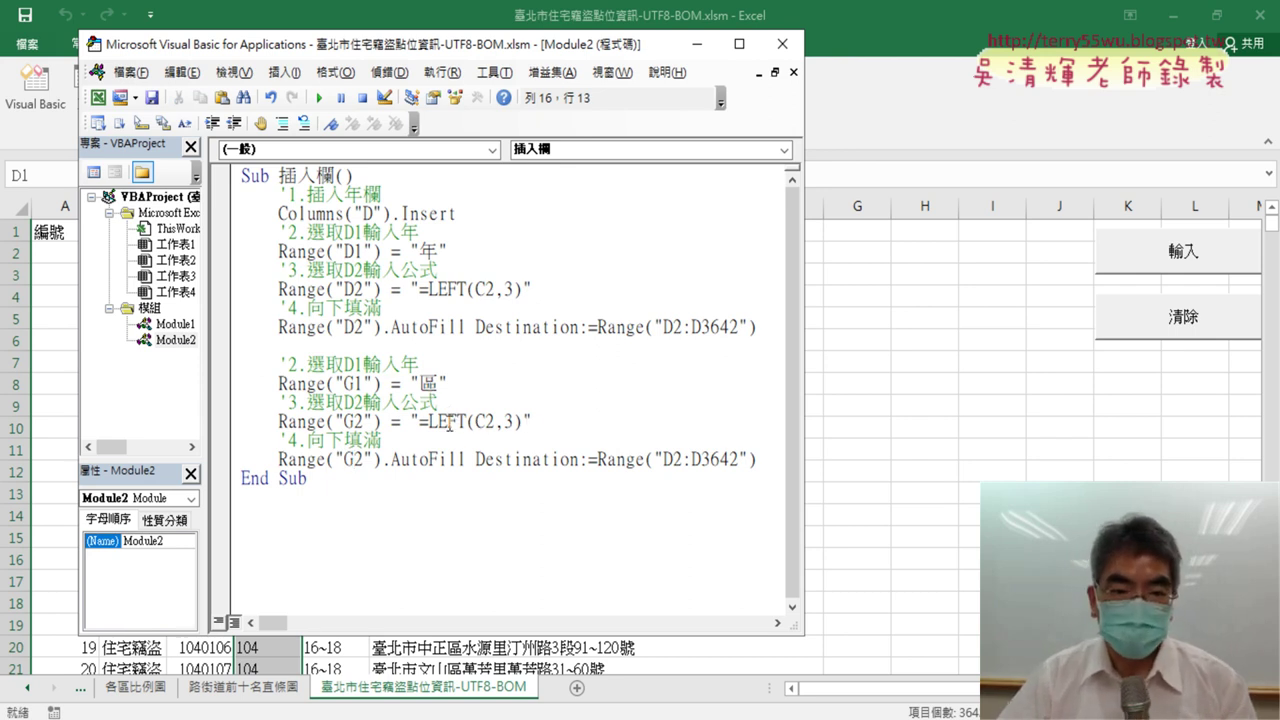
left_click(878, 258)
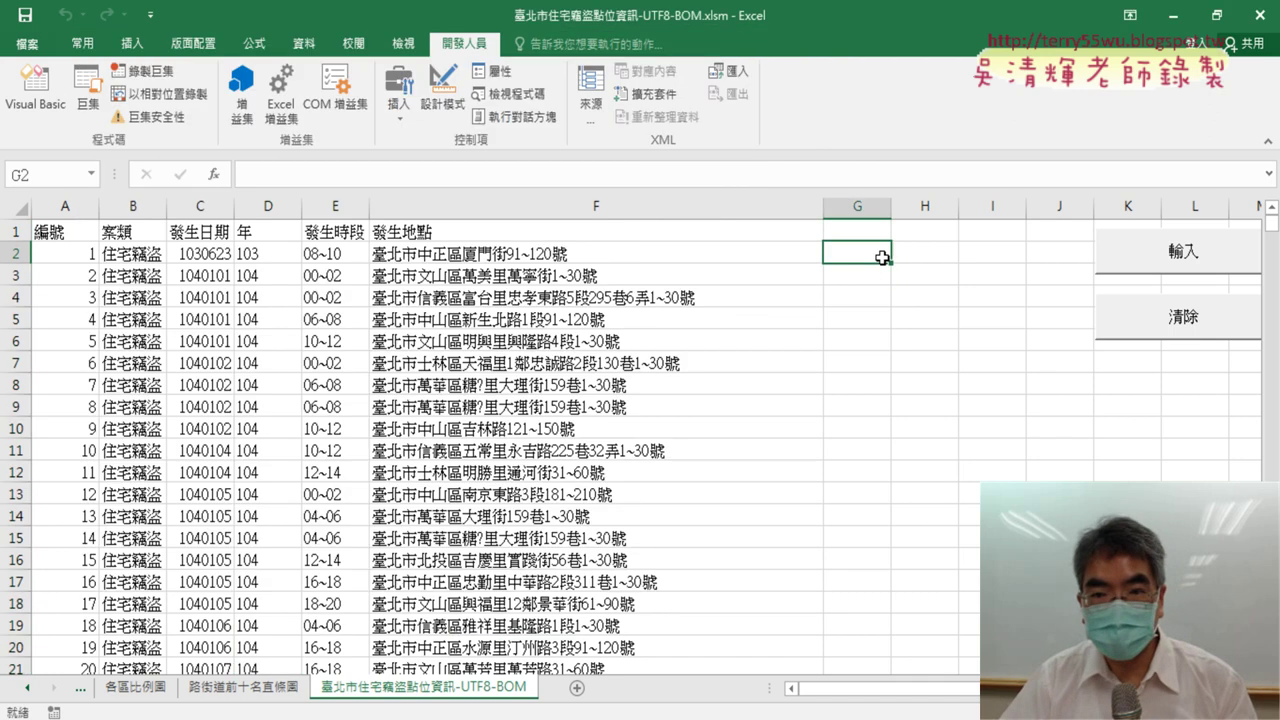
Build =MID(F2,4,3) in G2 with Insert Function, returning the district 中正區
left_click(213, 174)
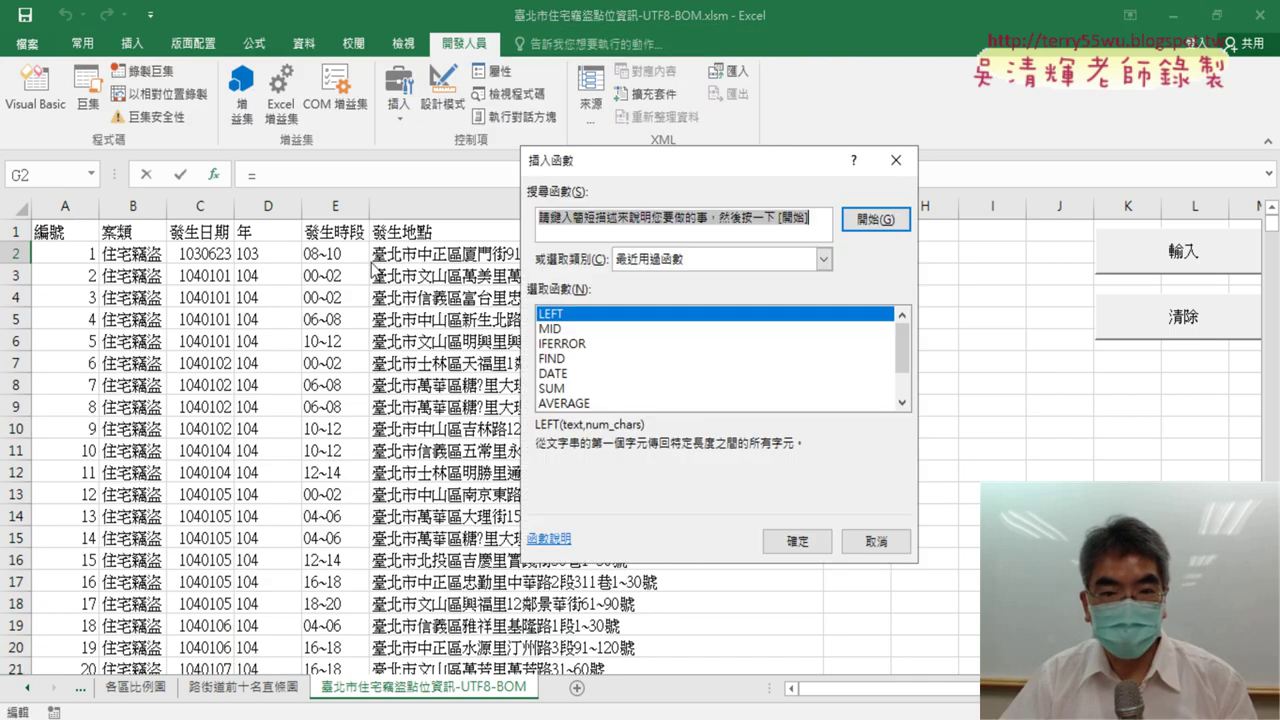
double_click(550, 328)
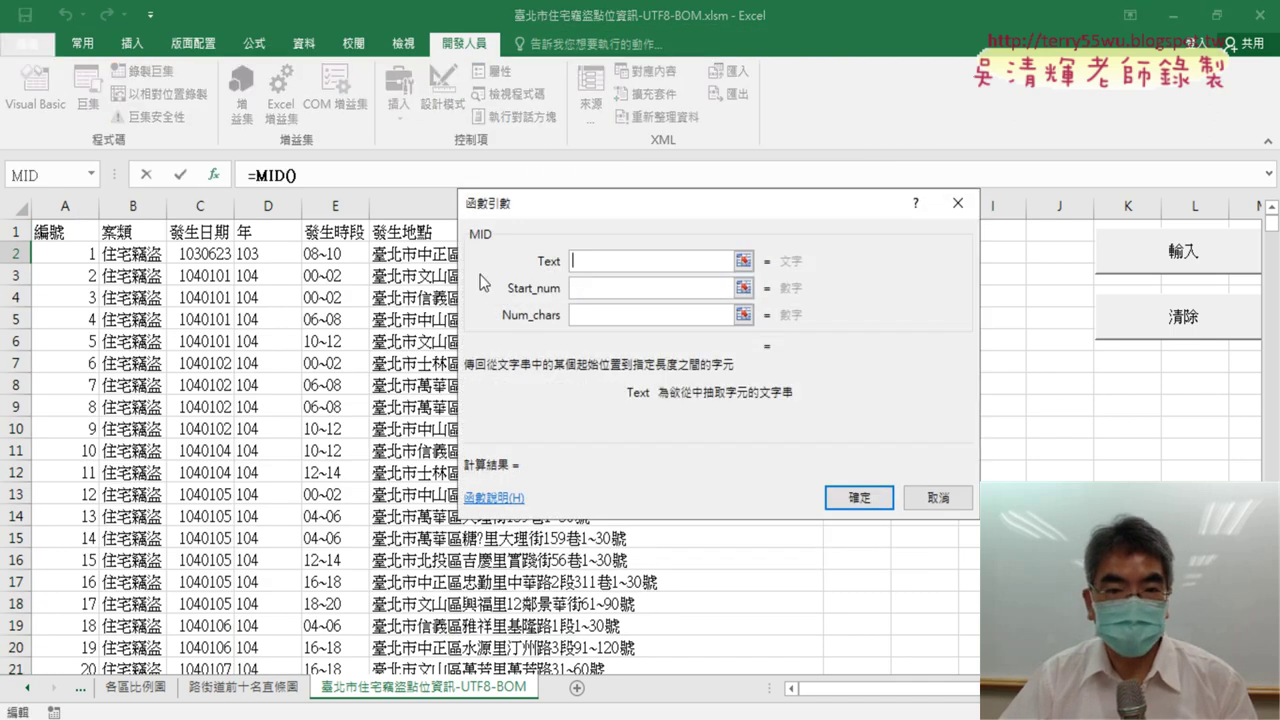
left_click(443, 254)
left_click(604, 286)
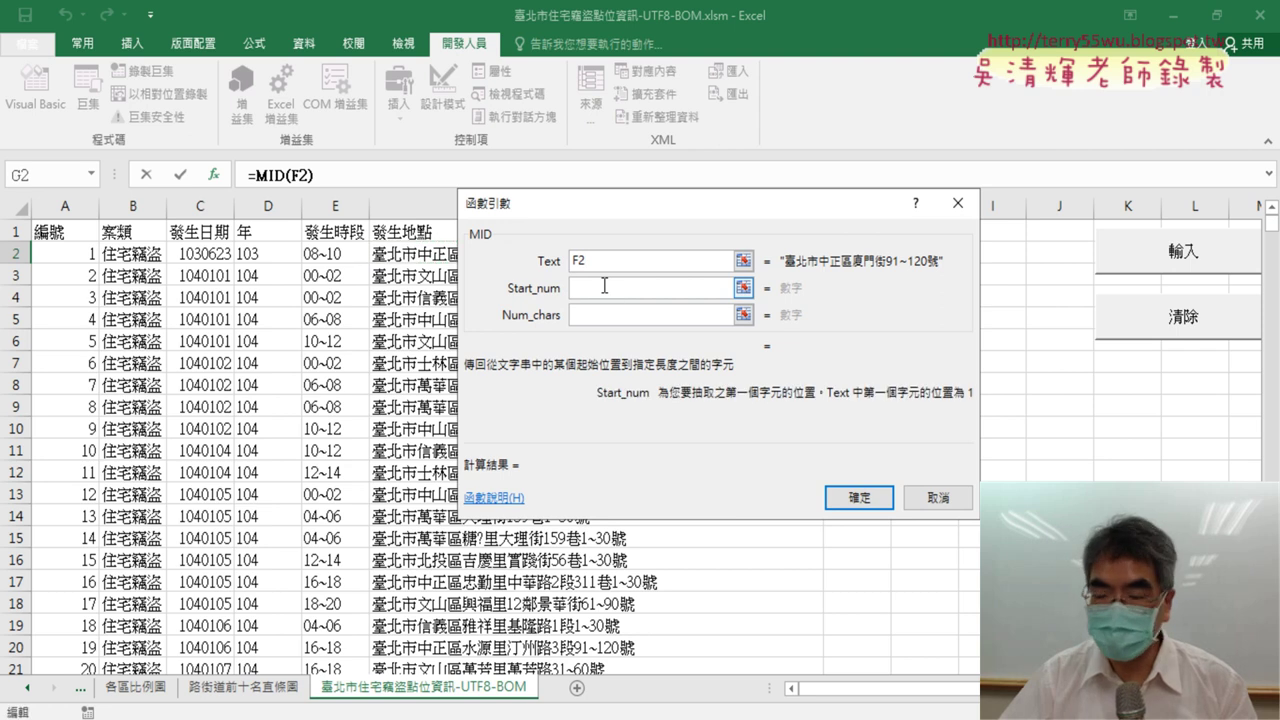
type("4")
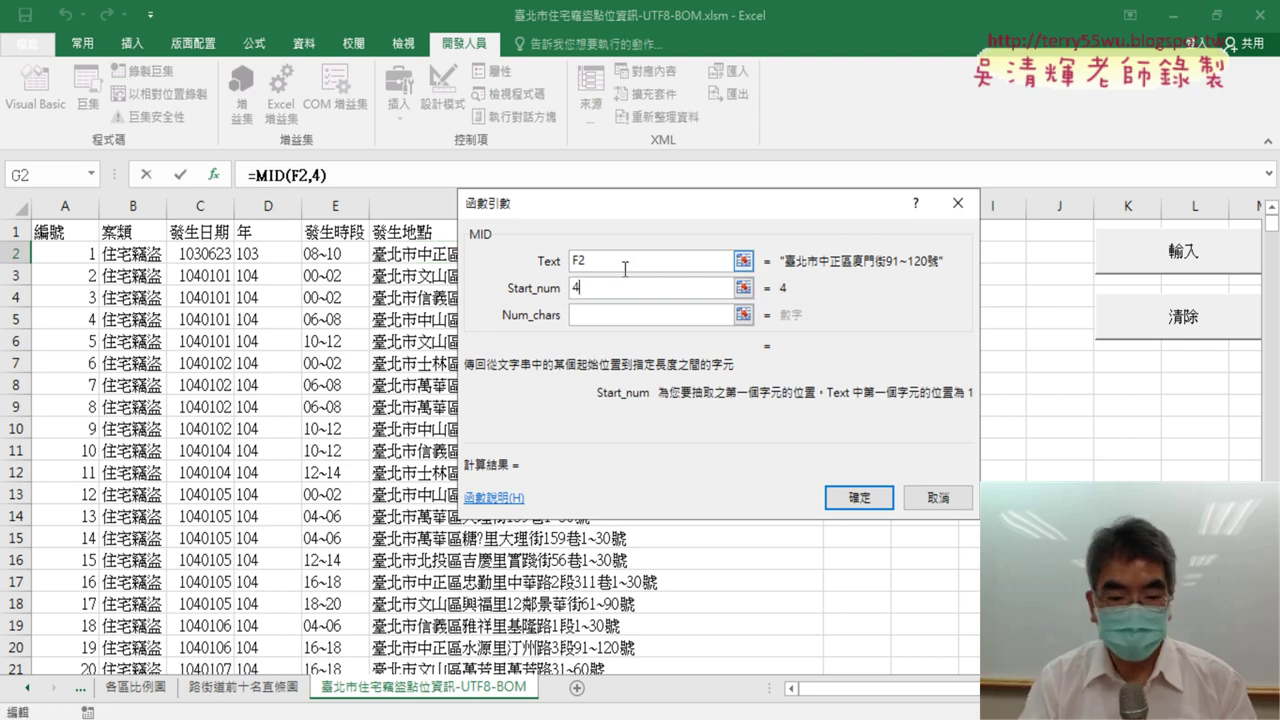
key("Tab")
type("3")
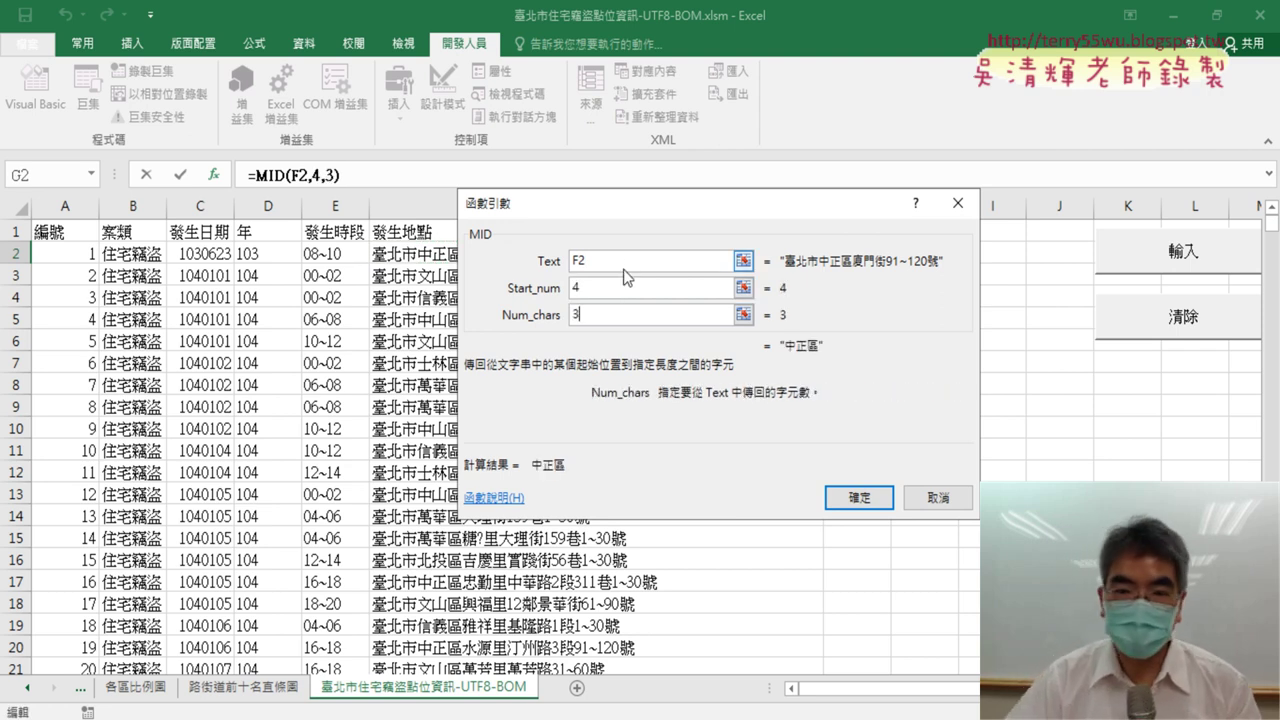
left_click(862, 497)
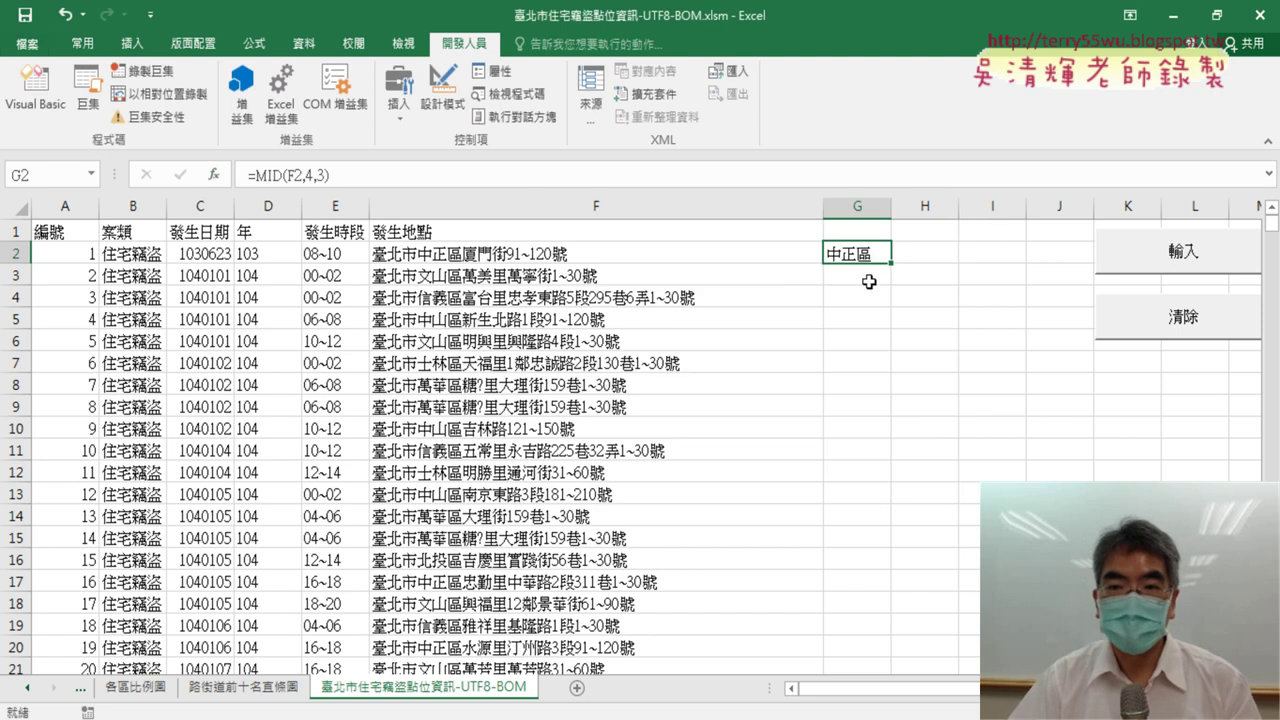
Copy the =MID(F2,4,3) formula text from the formula bar and return to the VBA editor
left_click_drag(422, 179, 250, 178)
right_click(256, 176)
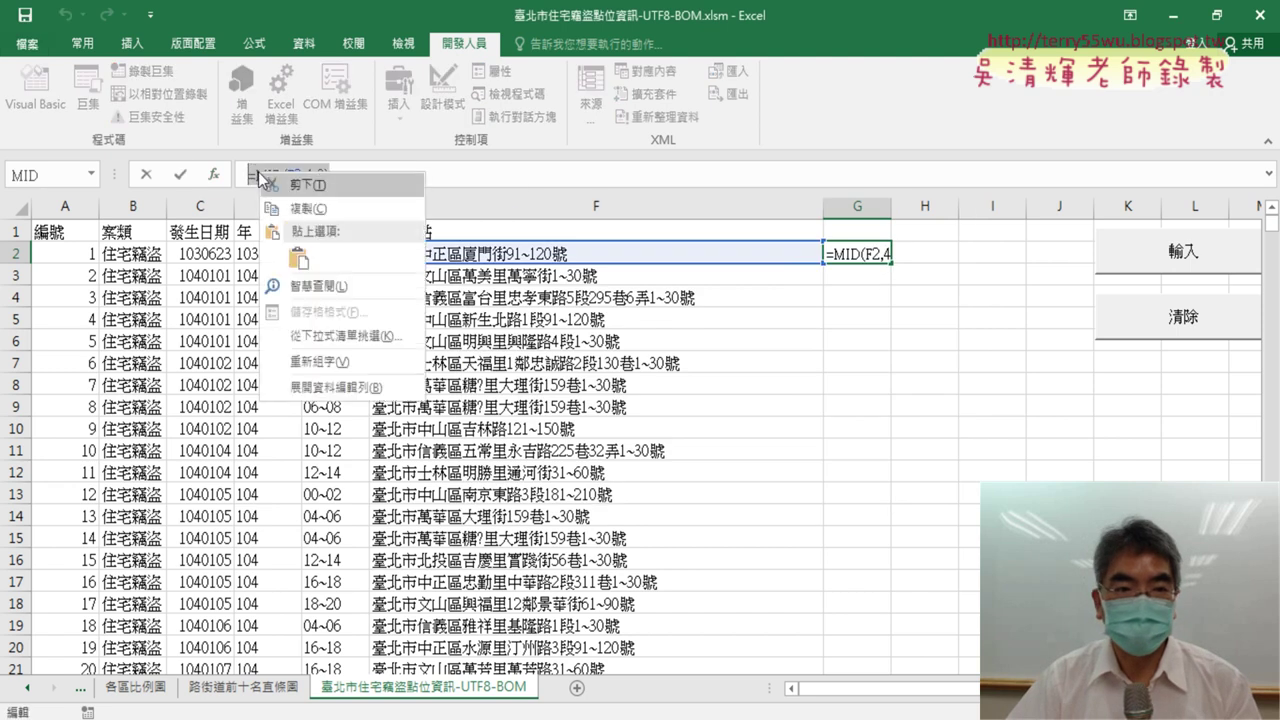
left_click(300, 200)
left_click(147, 176)
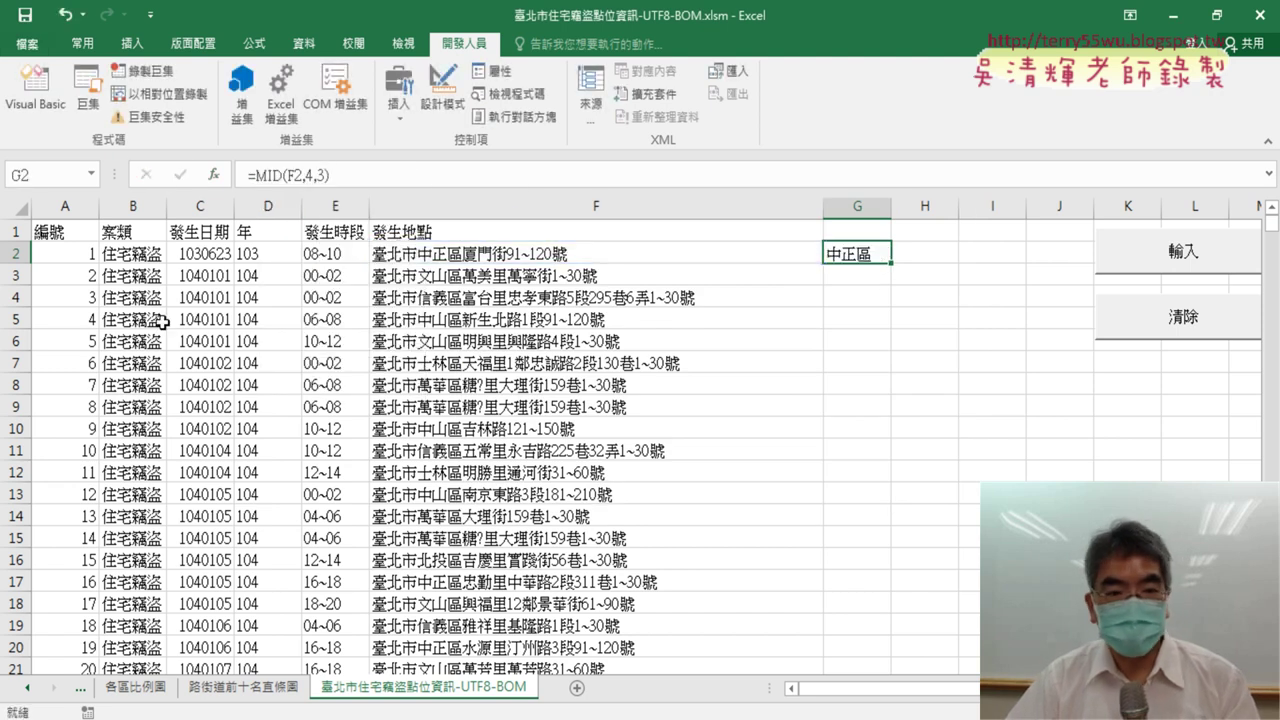
left_click(31, 116)
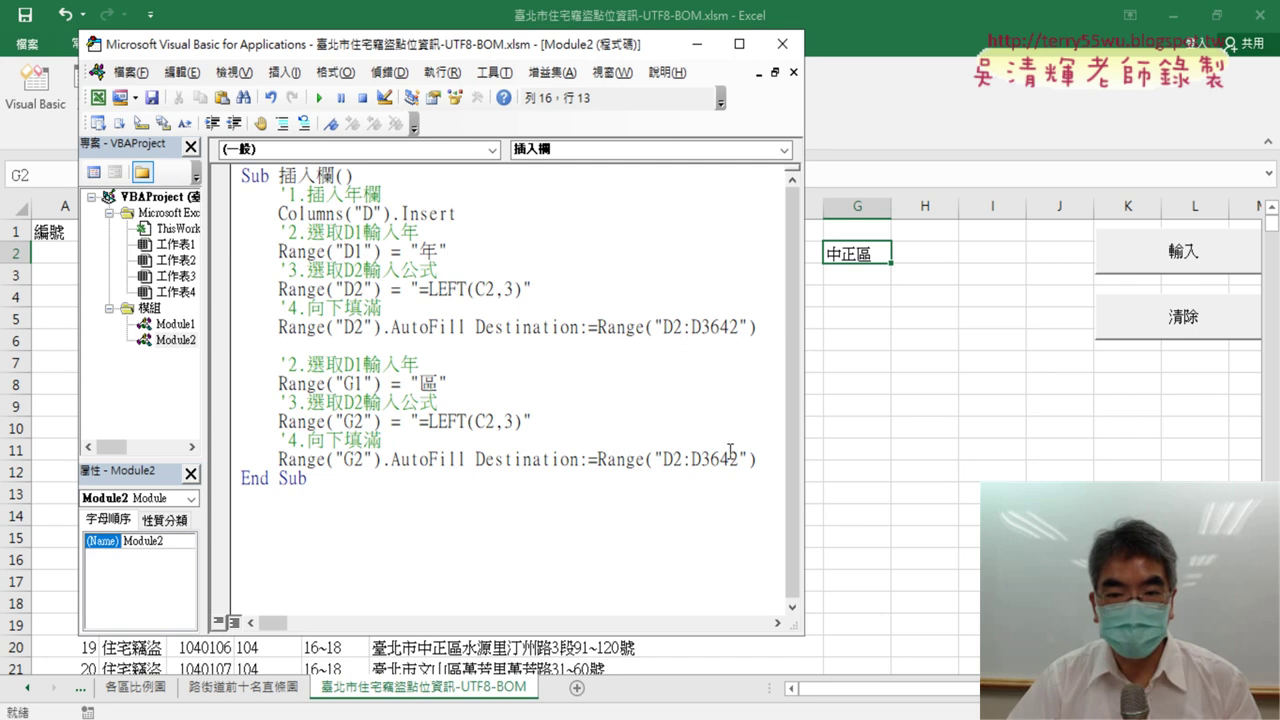
Change the second block's formula from =LEFT(C2,3) to =MID(F2,4,3), filling G2:G3642
left_click_drag(421, 422, 489, 422)
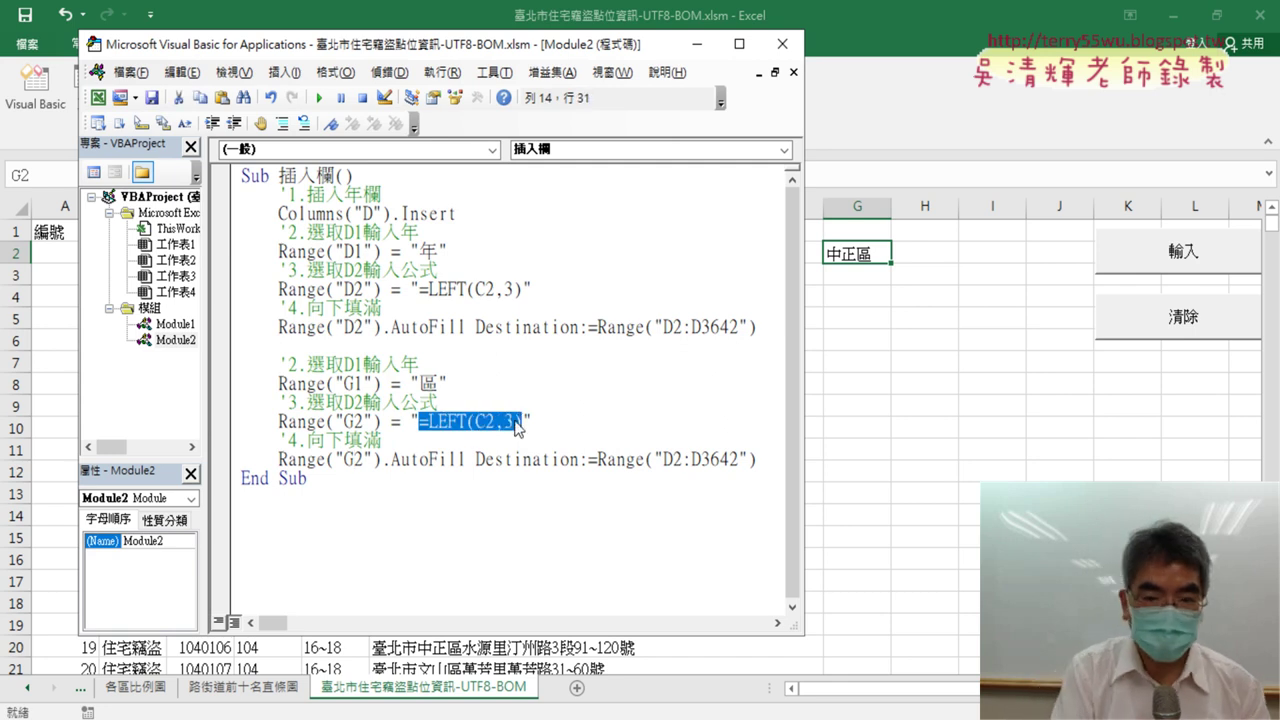
type("=MID(F2,4,3)")
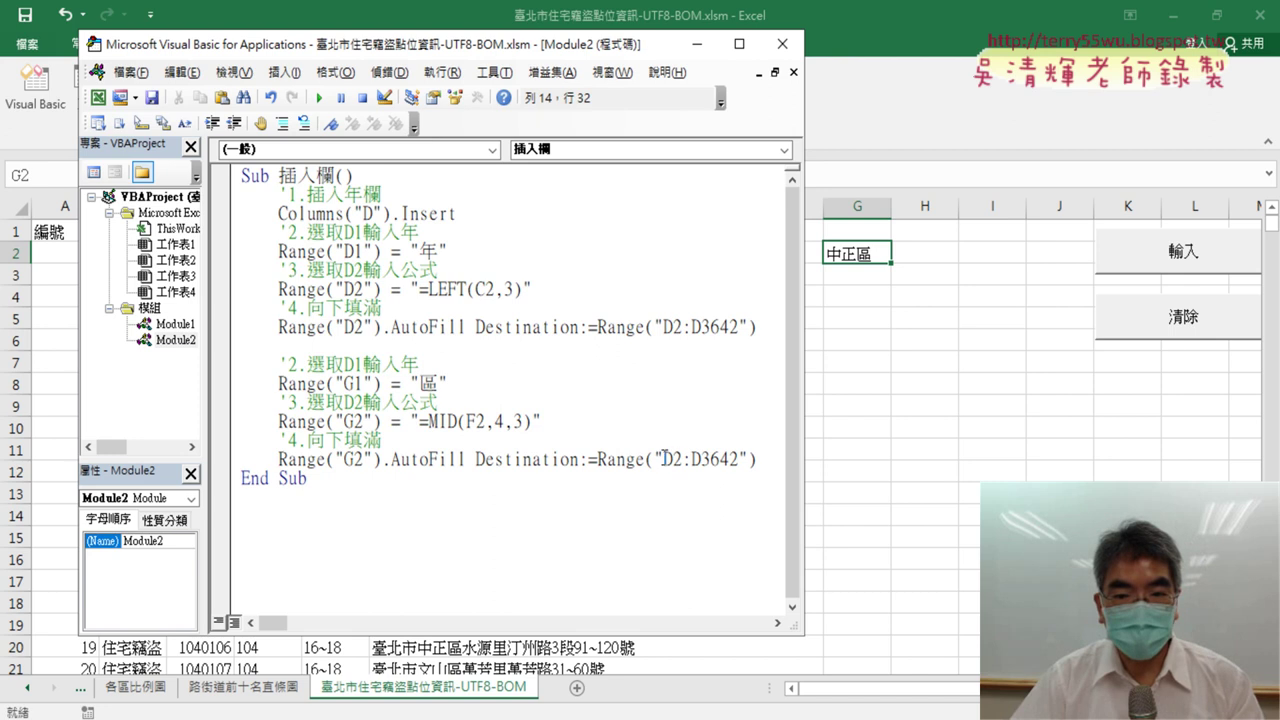
type("G")
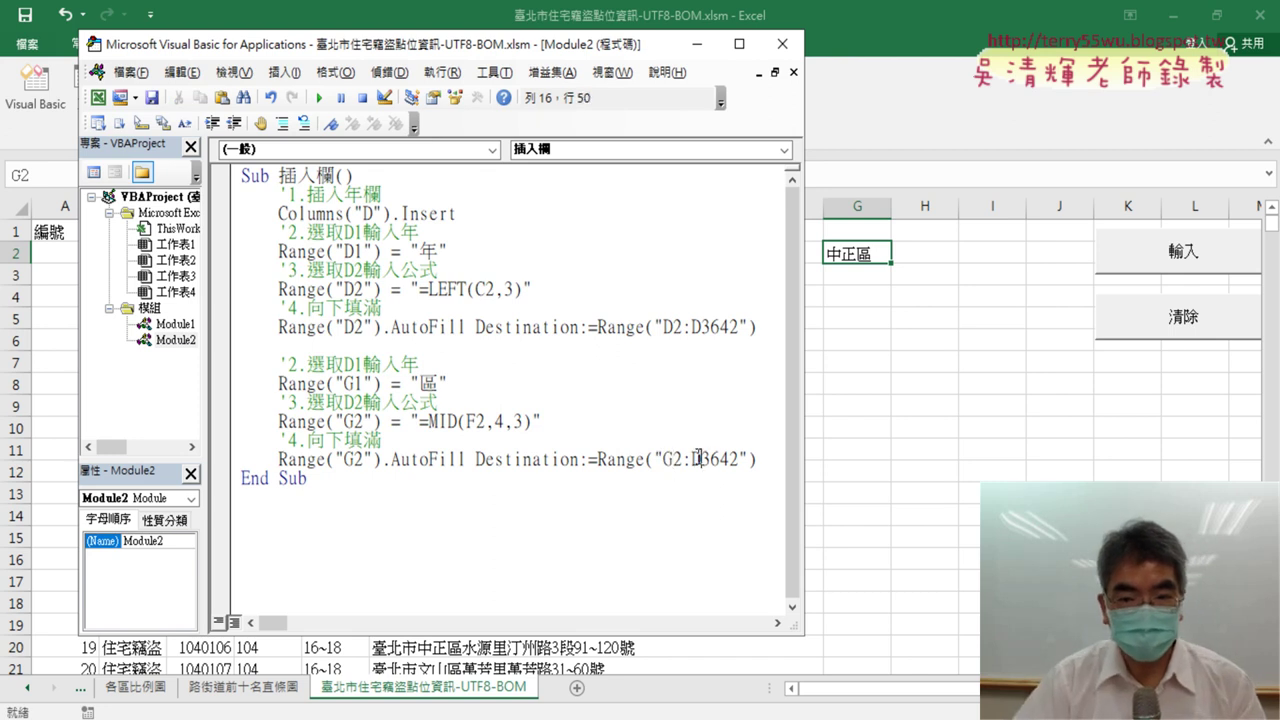
type("G")
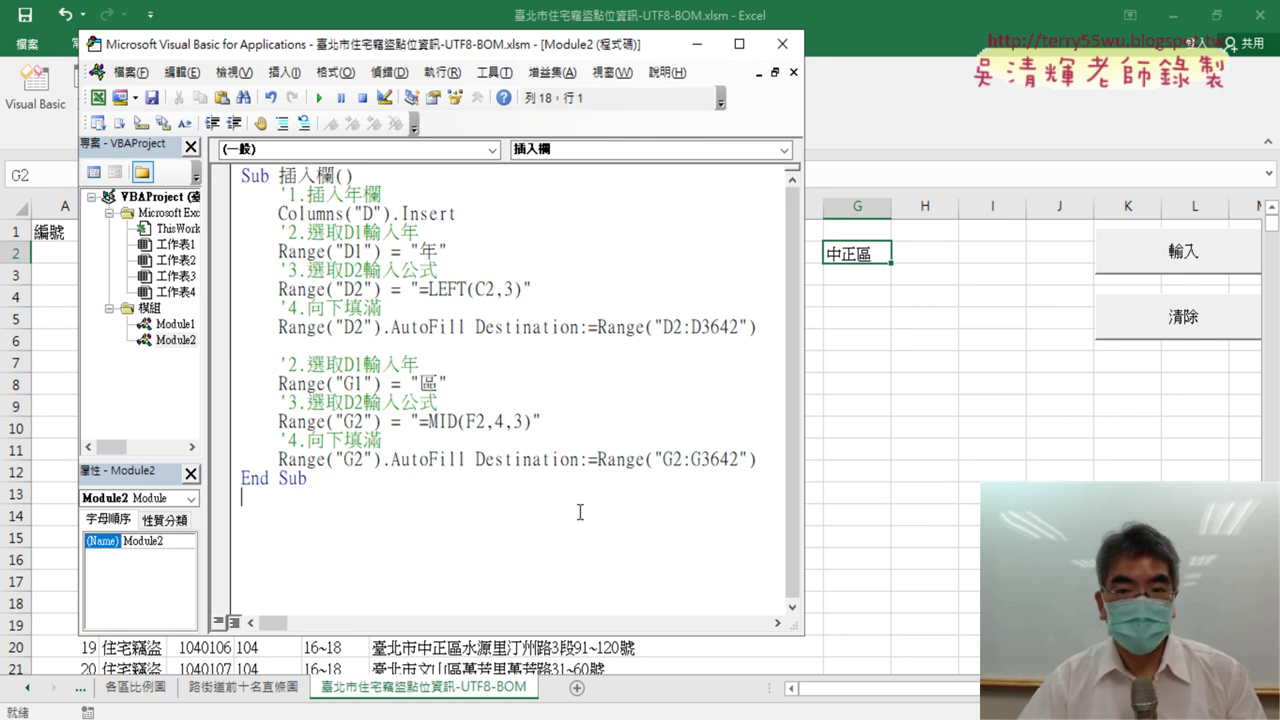
left_click(857, 207)
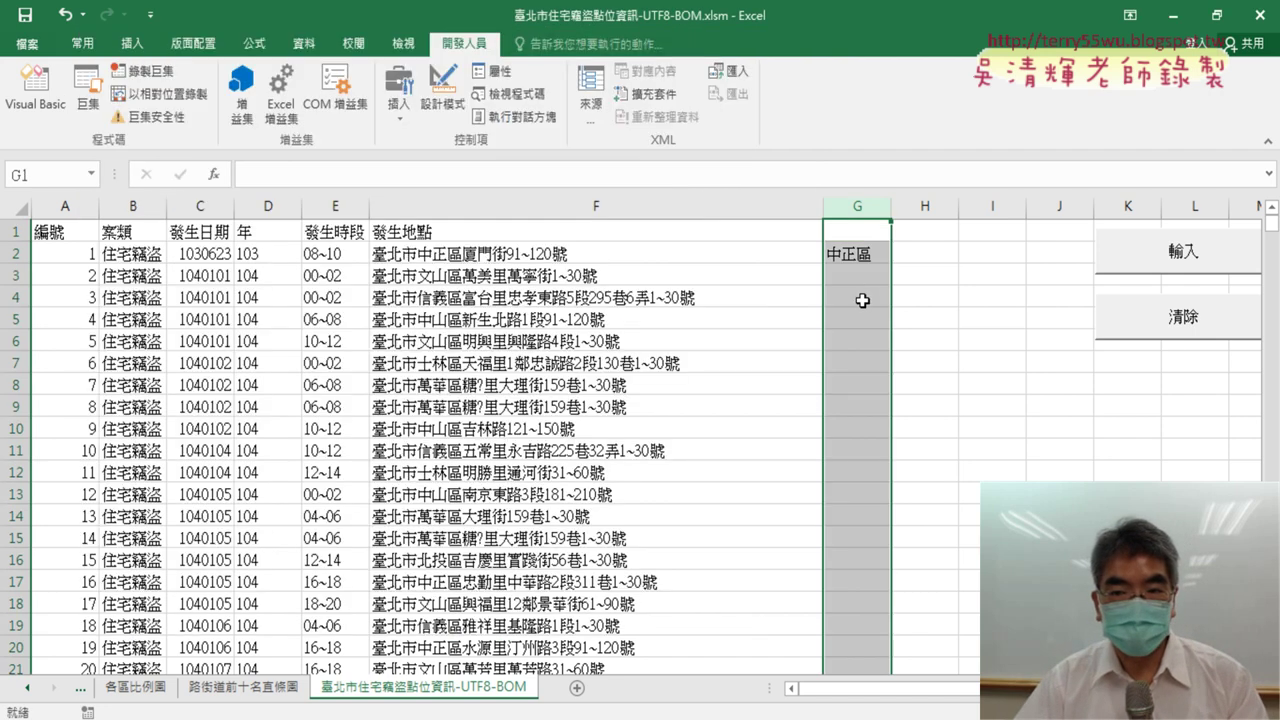
Delete the earlier district column G and the year column D from the sheet
right_click(862, 300)
left_click(905, 462)
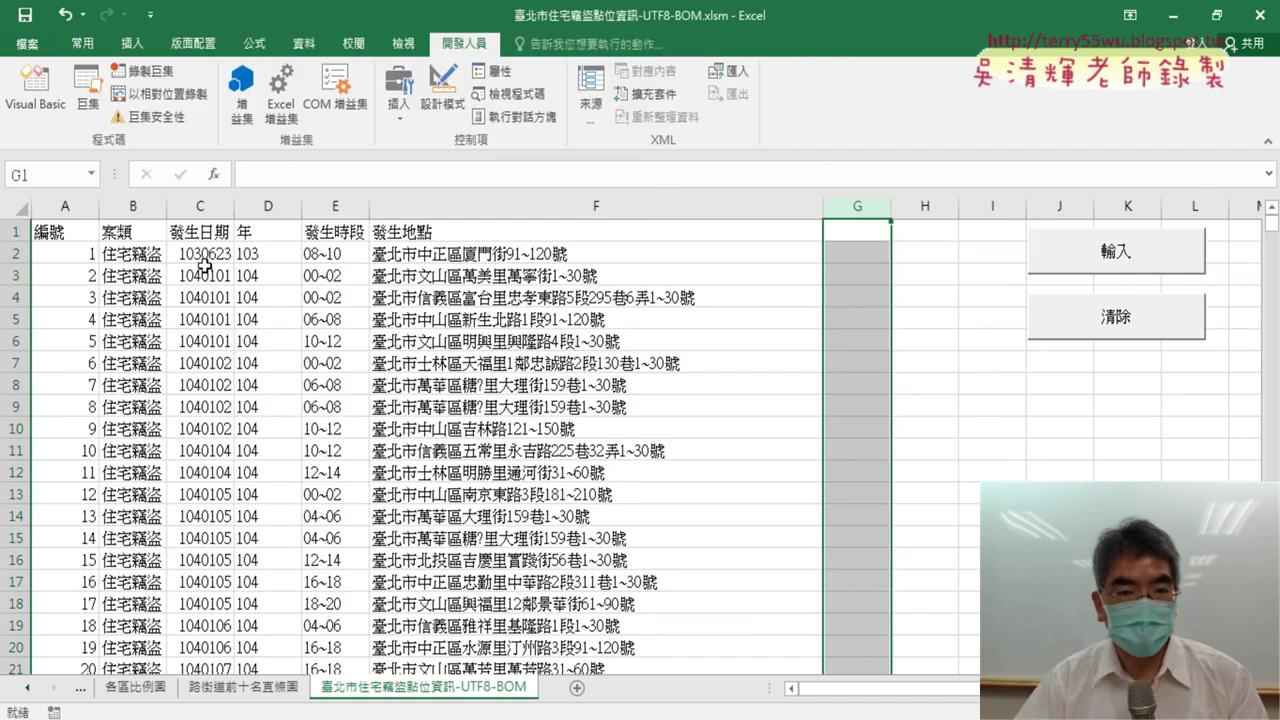
left_click(264, 208)
right_click(278, 258)
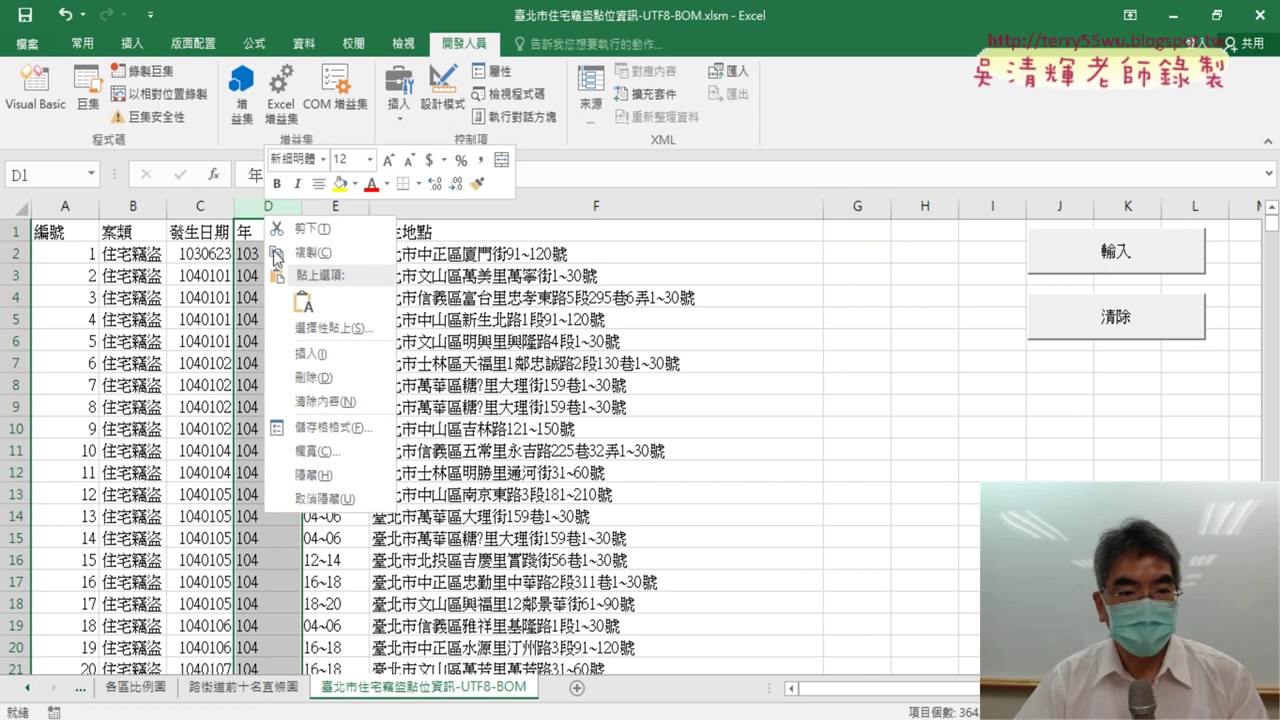
left_click(325, 379)
Back in the VBA editor, step through the macro's first lines to insert the new year column D
left_click(35, 88)
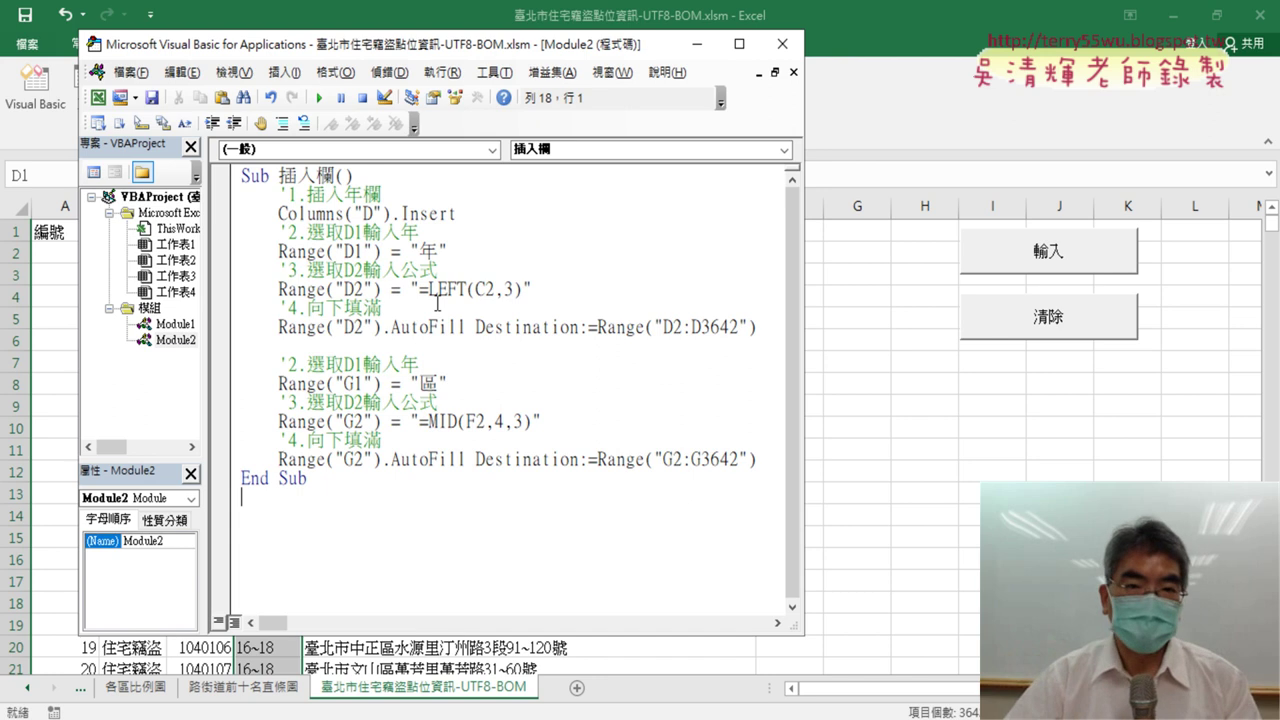
left_click_drag(520, 55, 885, 83)
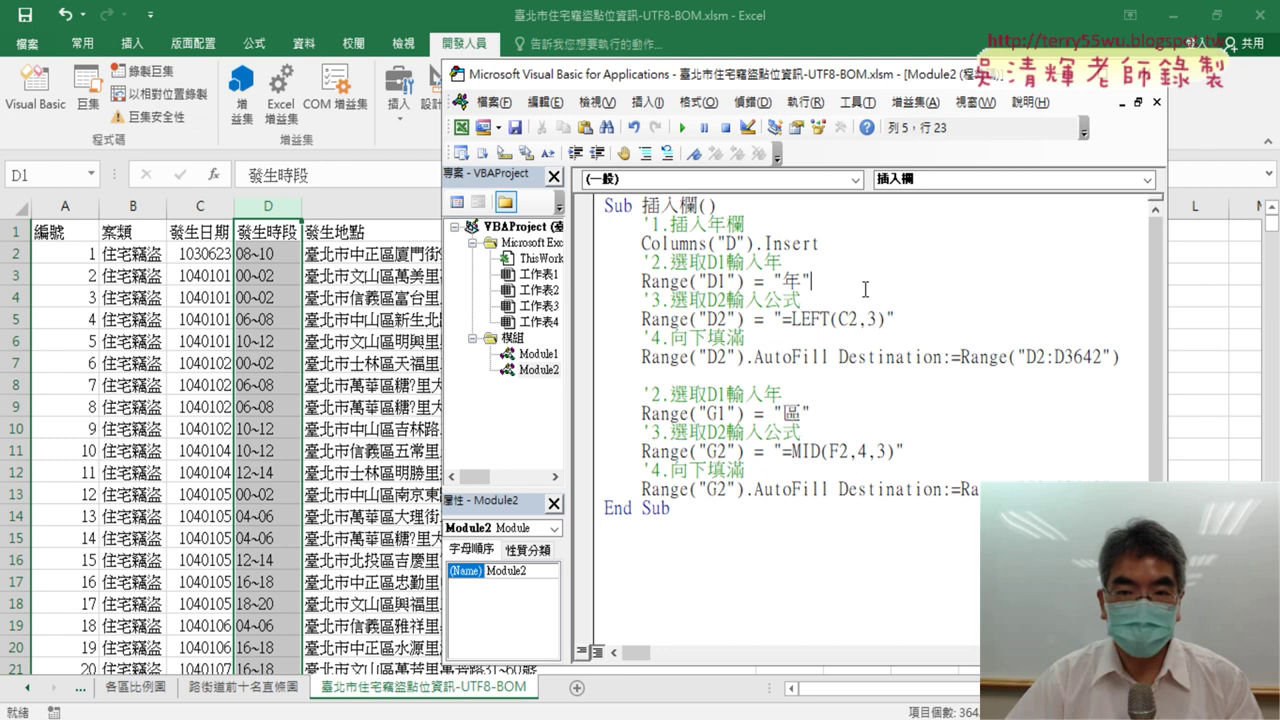
key("F8")
key("F8")
key("F8")
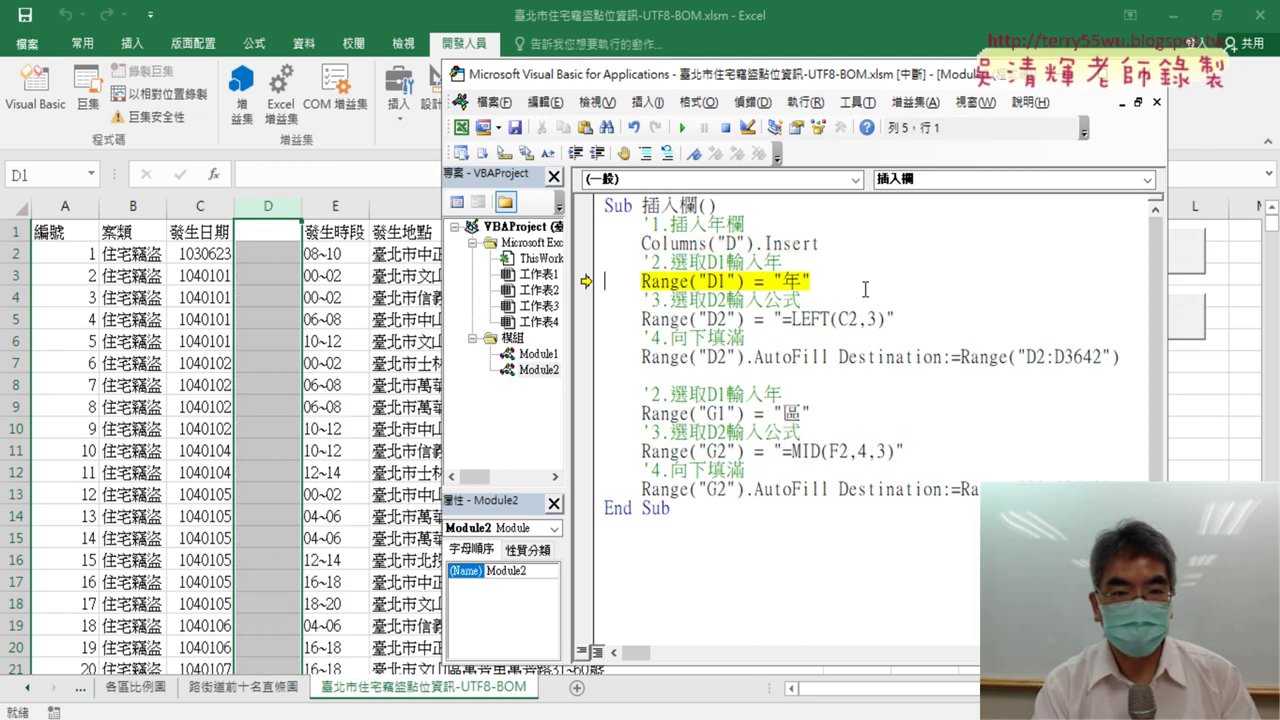
key("F8")
key("F8")
key("F8")
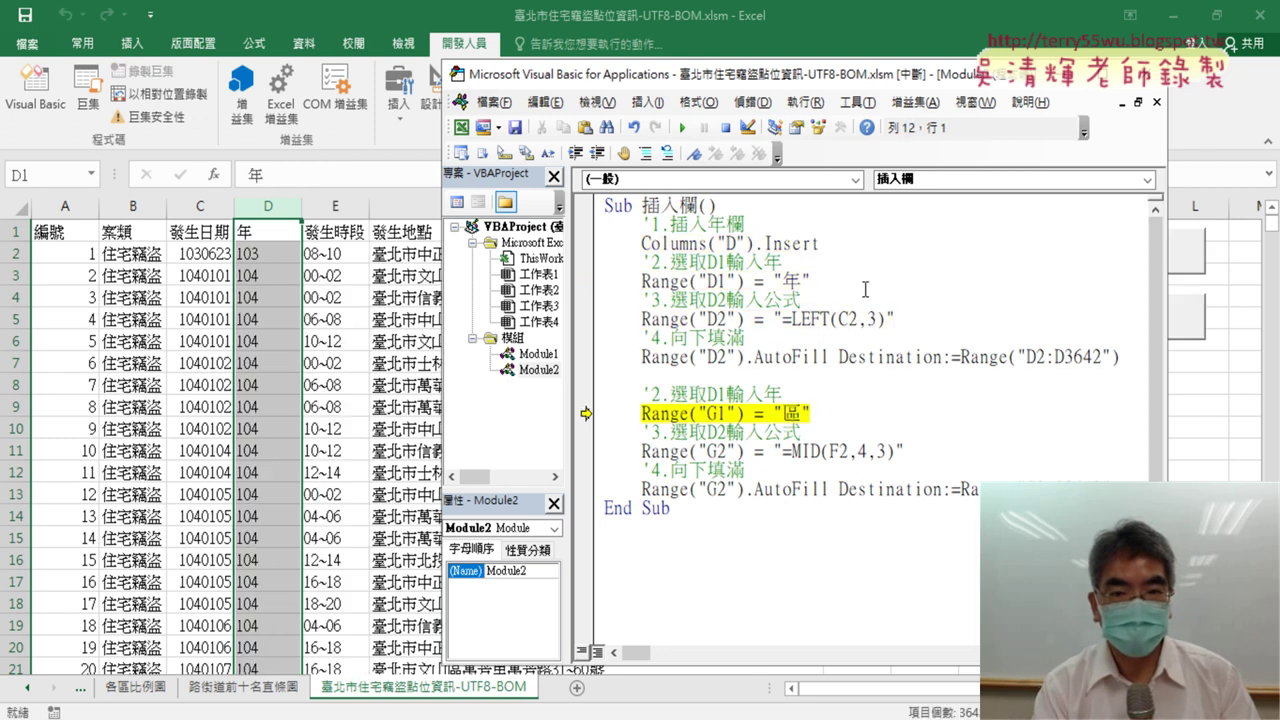
Step through the G1 區, G2 MID formula and fill-down lines, then add blank lines before End Sub
mouse_move(905, 83)
left_mouse_down()
mouse_move(725, 118)
mouse_move(543, 62)
left_mouse_up()
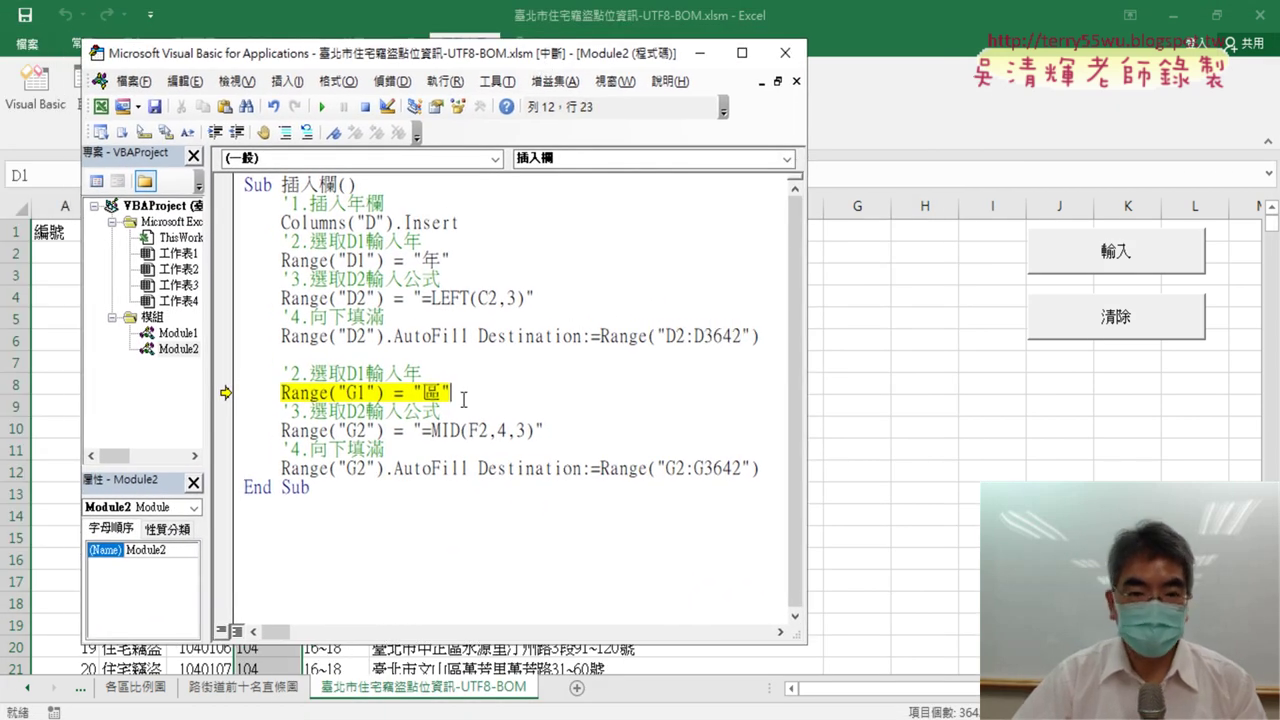
key("F8")
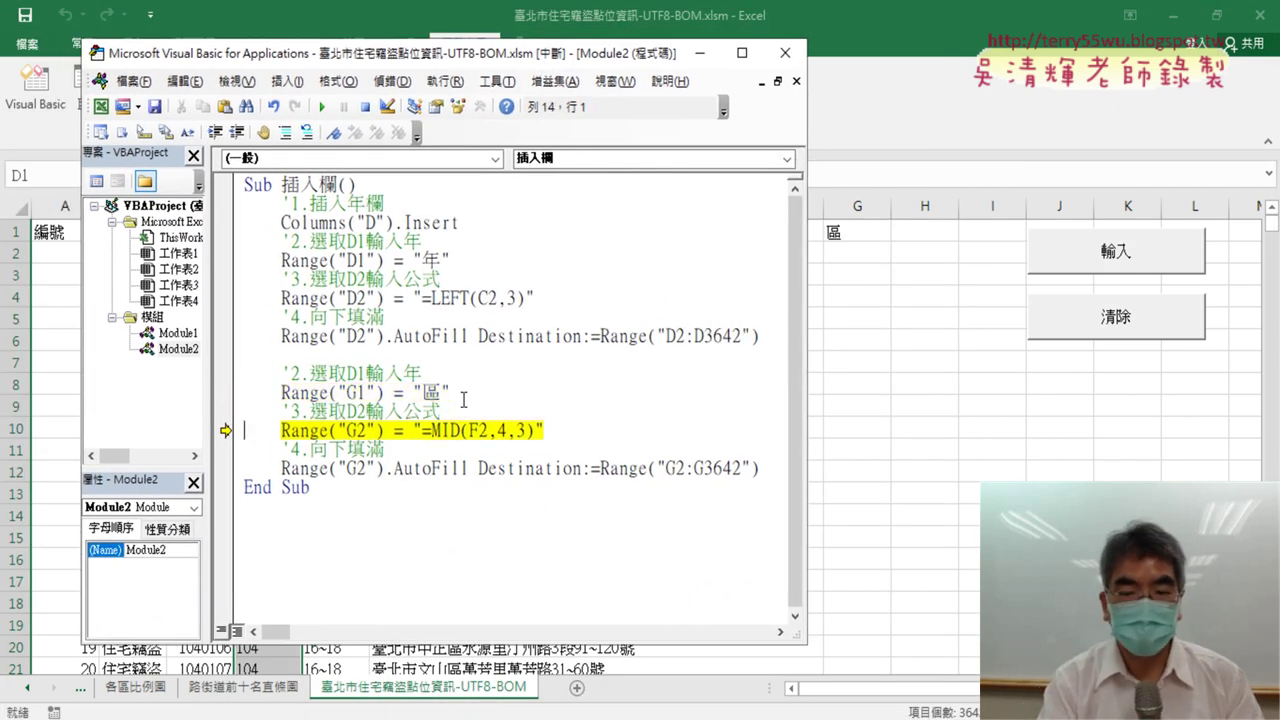
key("F8")
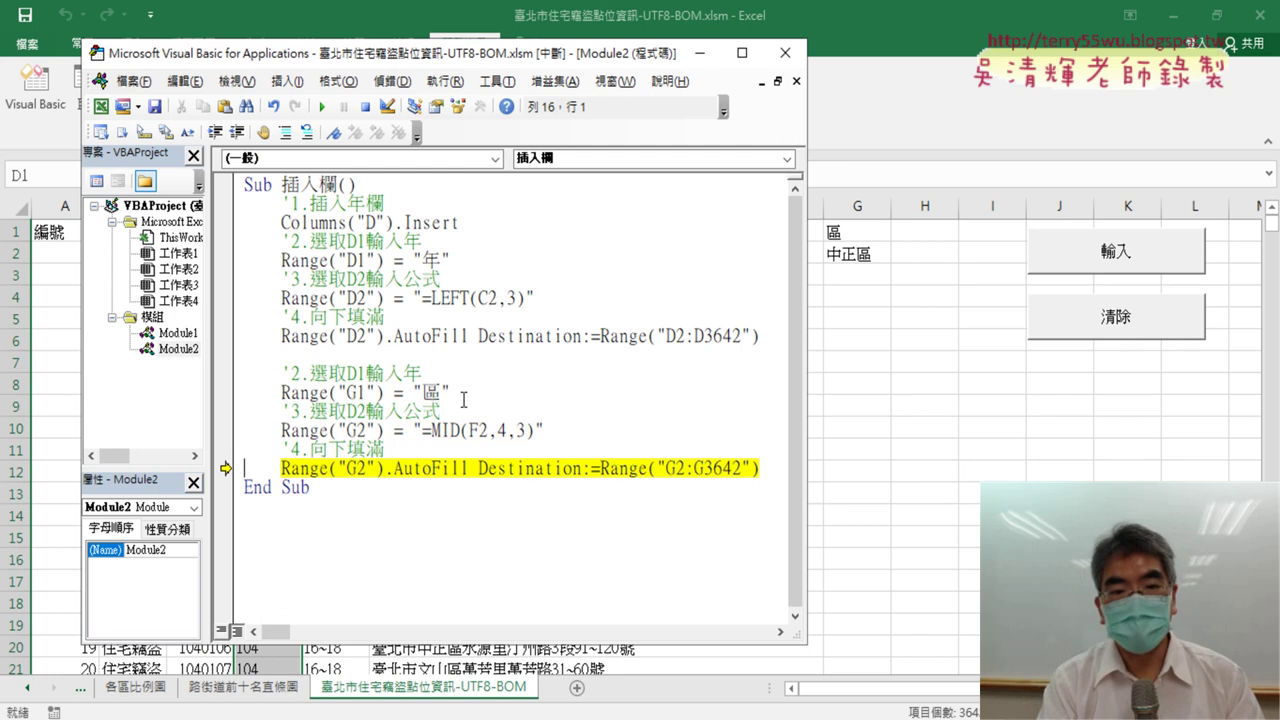
key("F8")
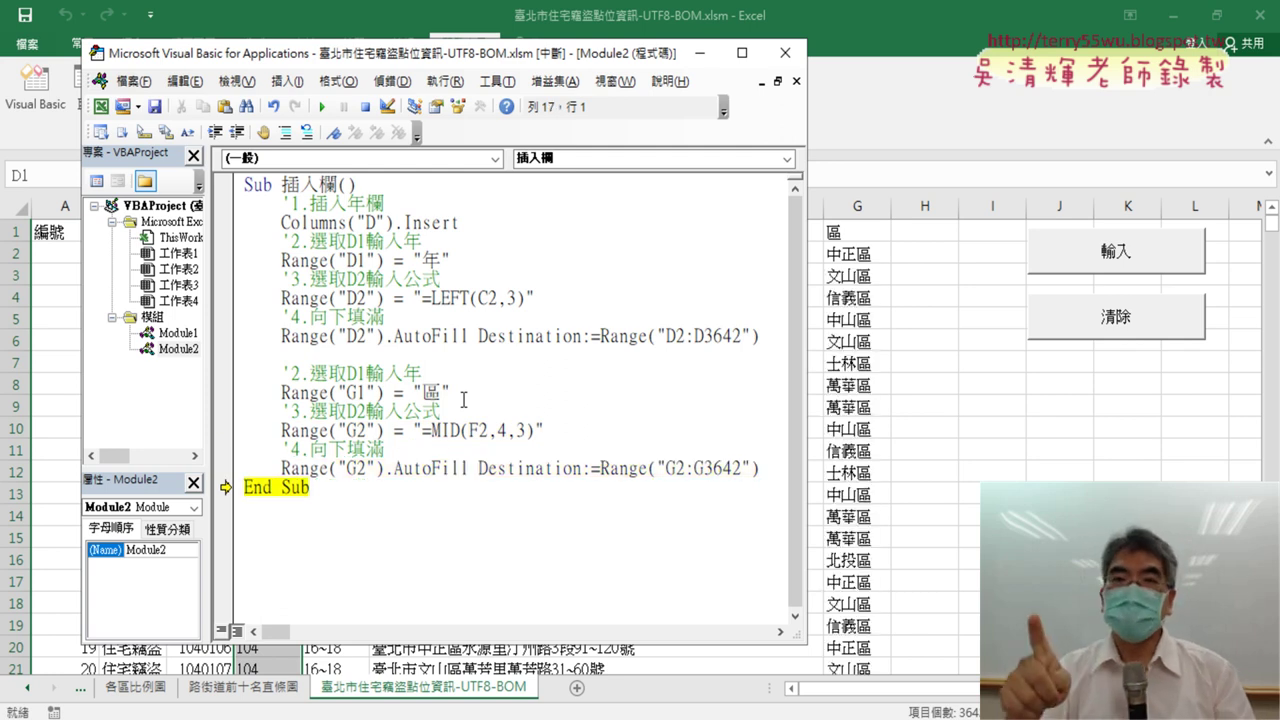
left_click(763, 468)
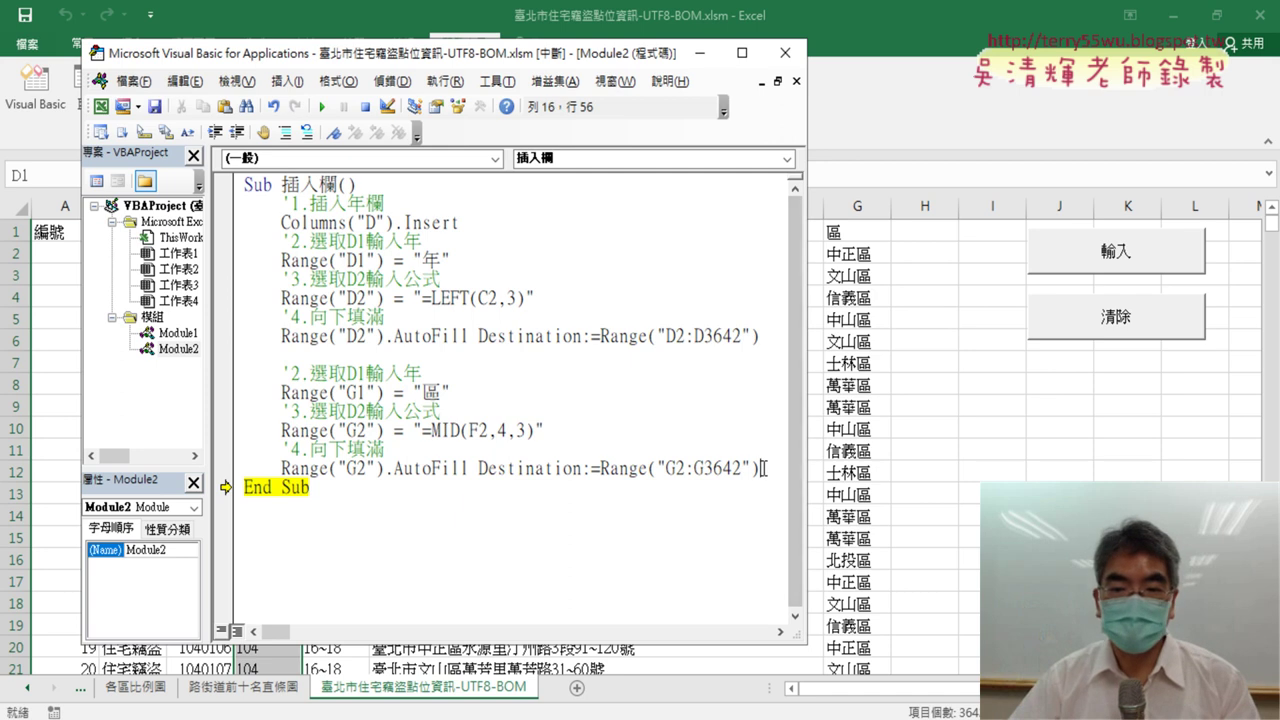
key("Return")
key("Return")
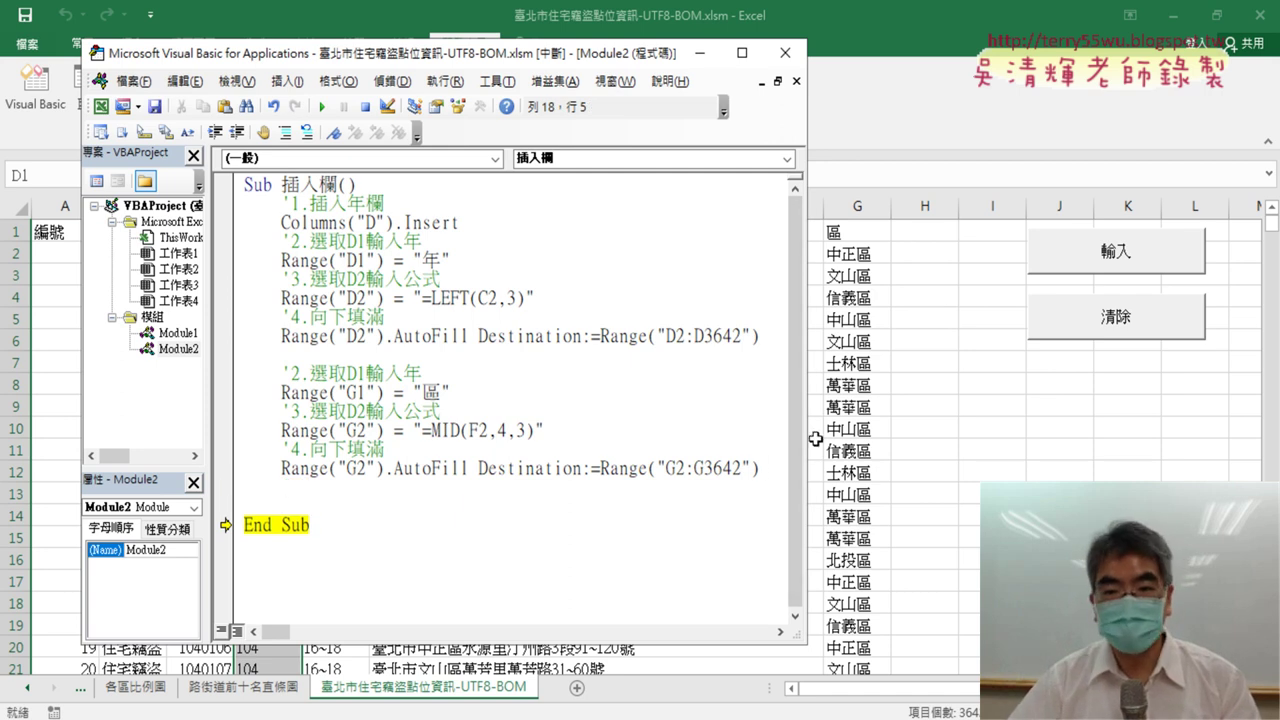
Copy the second code block and paste it on the blank line before End Sub
left_click_drag(765, 468, 237, 358)
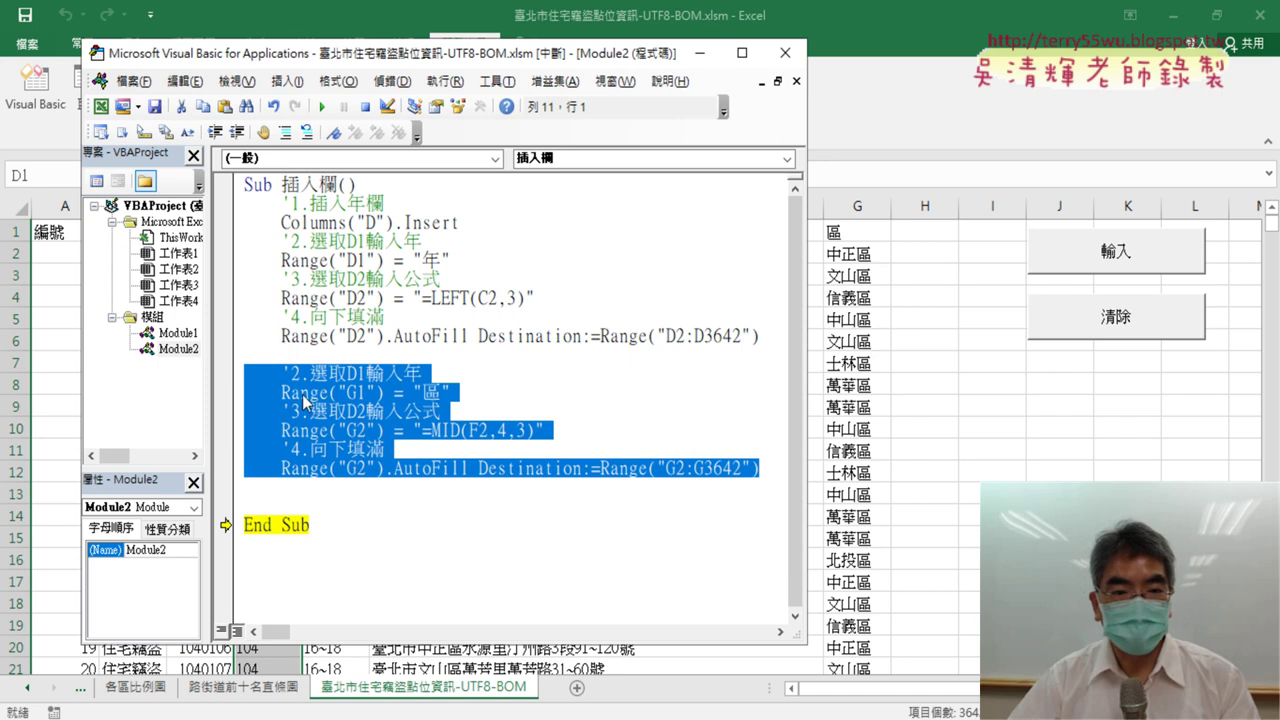
right_click(305, 400)
left_click(375, 436)
left_click(296, 505)
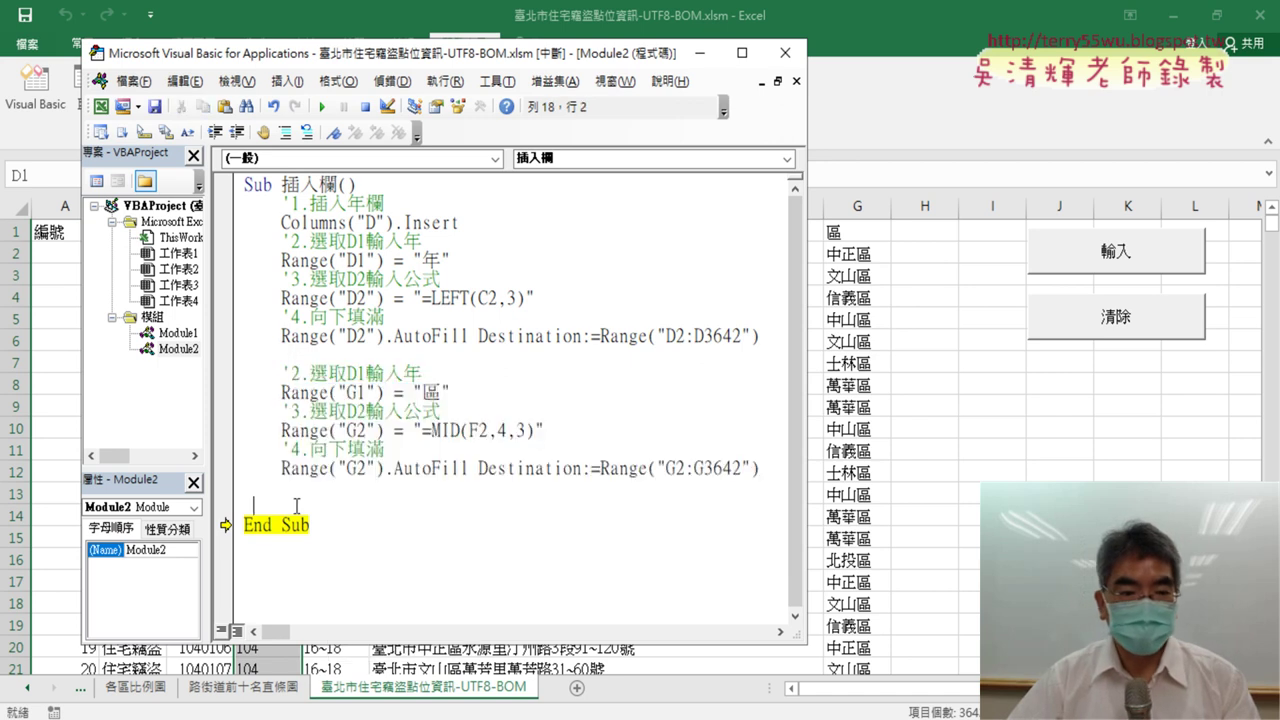
key("ctrl+v")
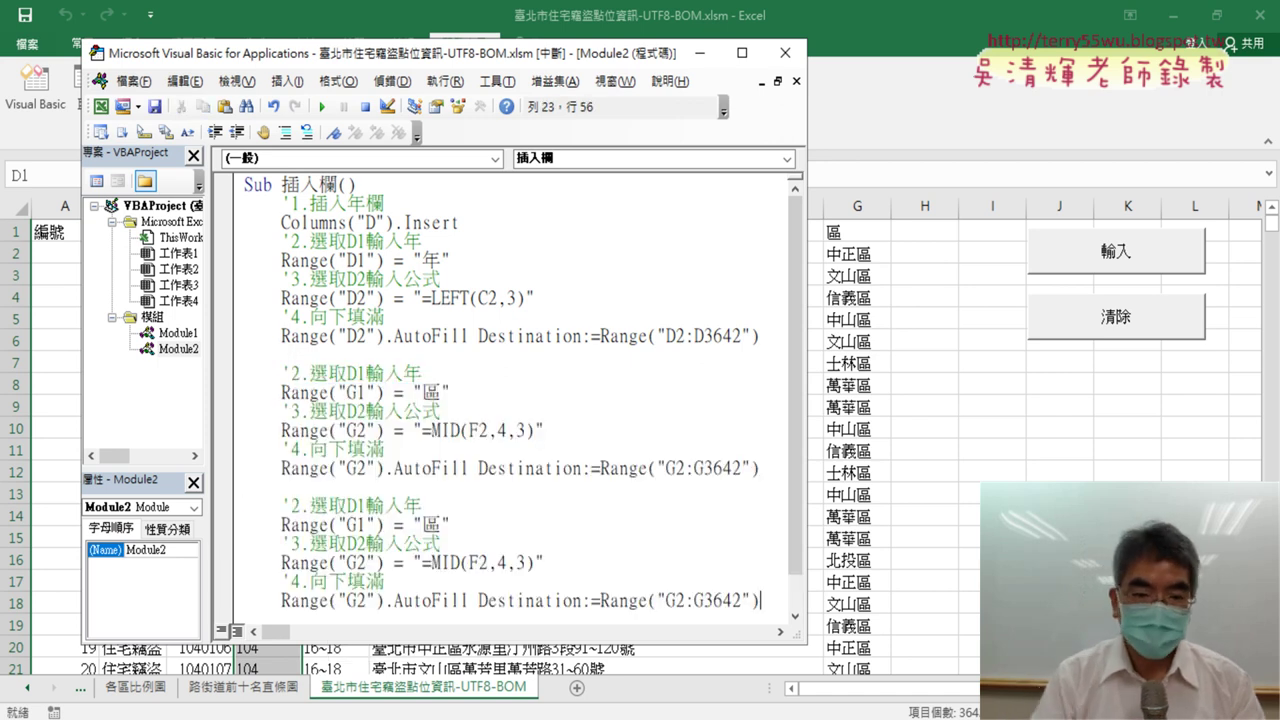
Select the 區 header text in the newly pasted third block
scroll(451, 517, "down", 1)
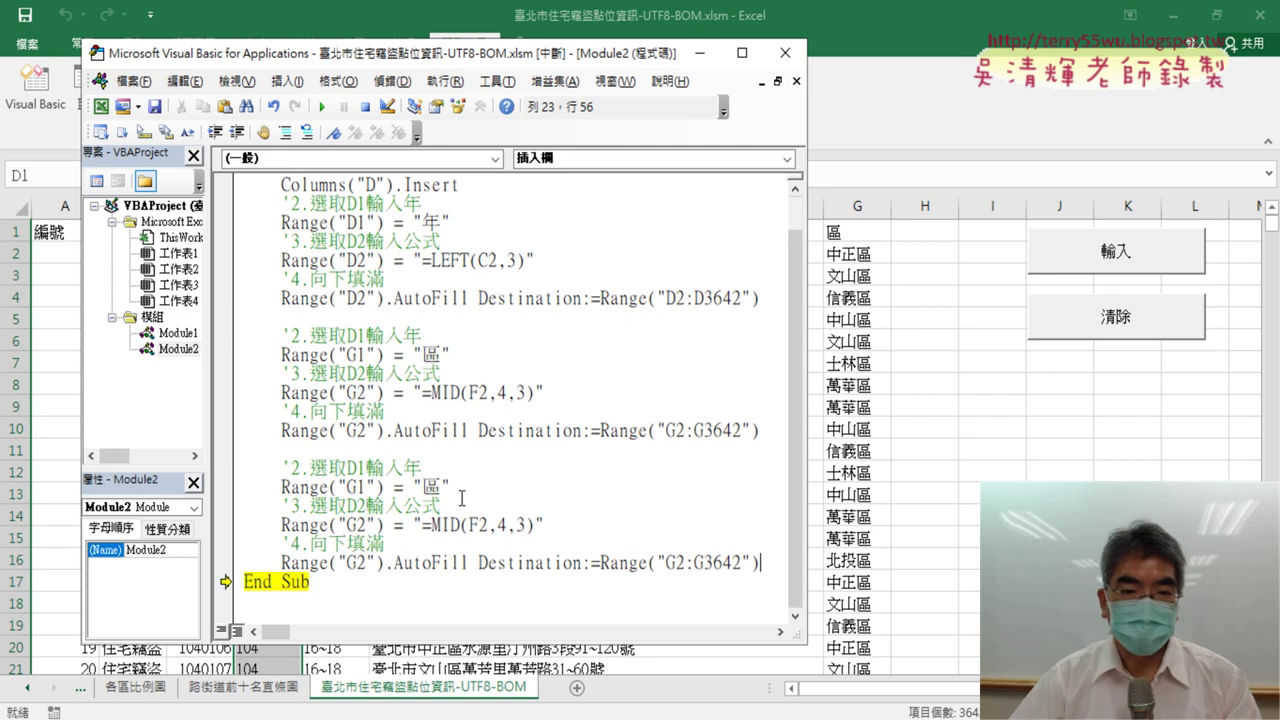
mouse_move(441, 487)
left_mouse_down()
mouse_move(424, 487)
mouse_move(537, 525)
left_mouse_up()
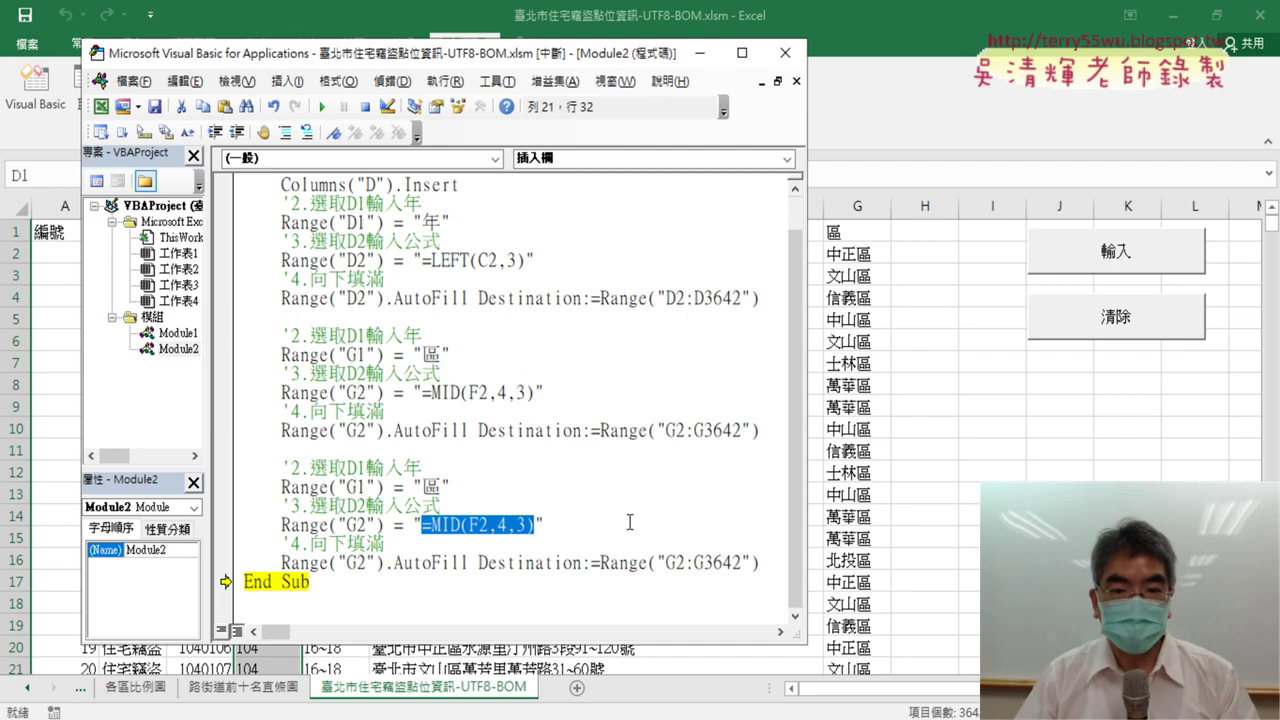
scroll(594, 483, "up", 1)
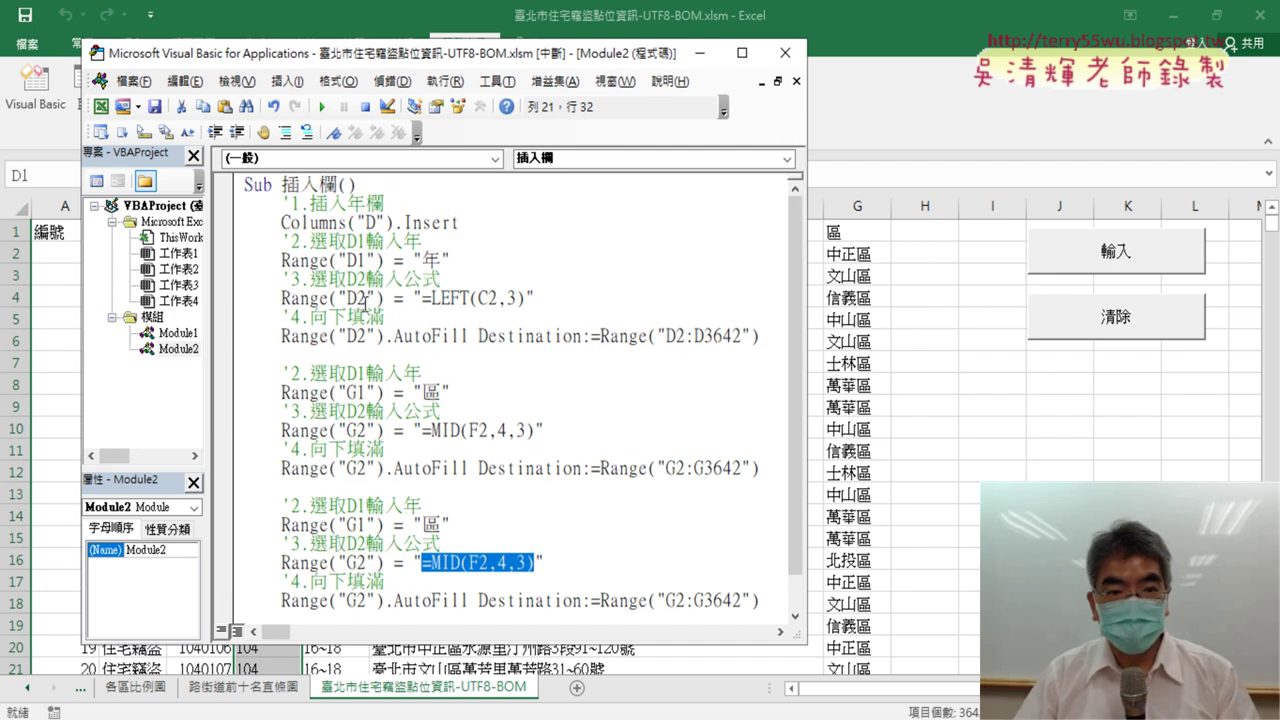
scroll(397, 308, "down", 1)
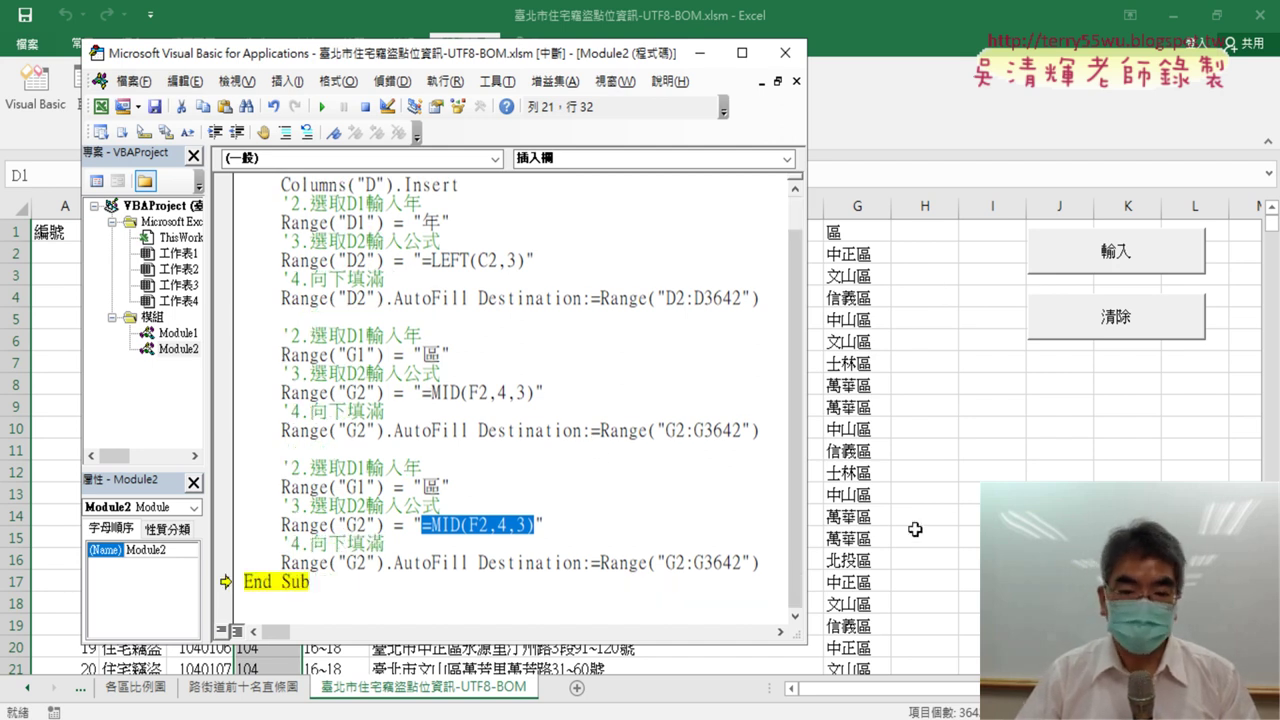